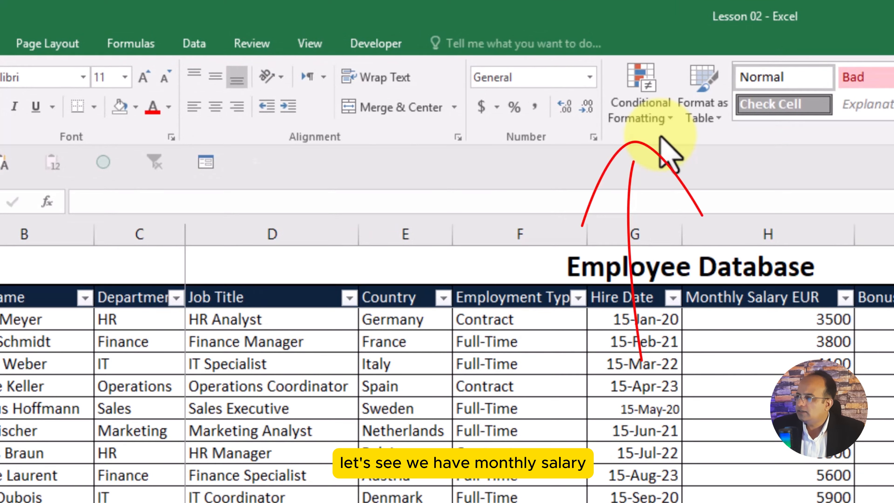
Review the salary values down the Monthly Salary EUR column
{"action": "left_click", "coordinate": [793, 326]}
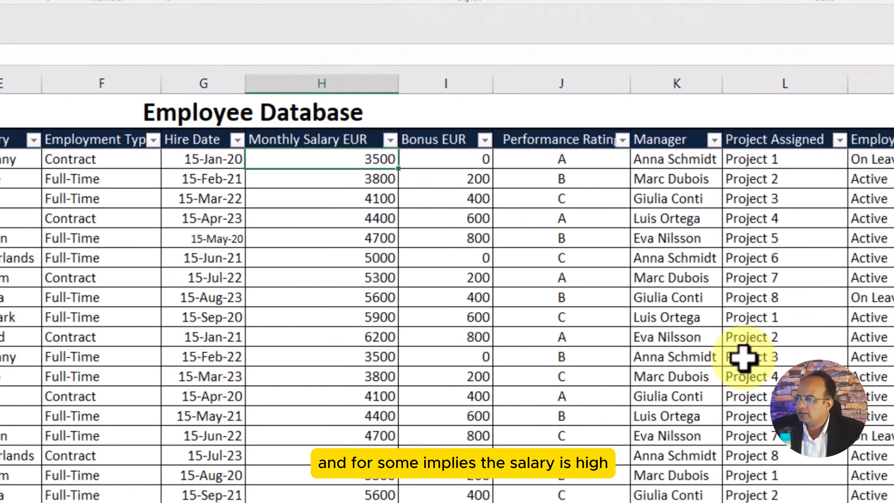
{"action": "scroll", "coordinate": [743, 358], "scroll_direction": "down", "scroll_amount": 4}
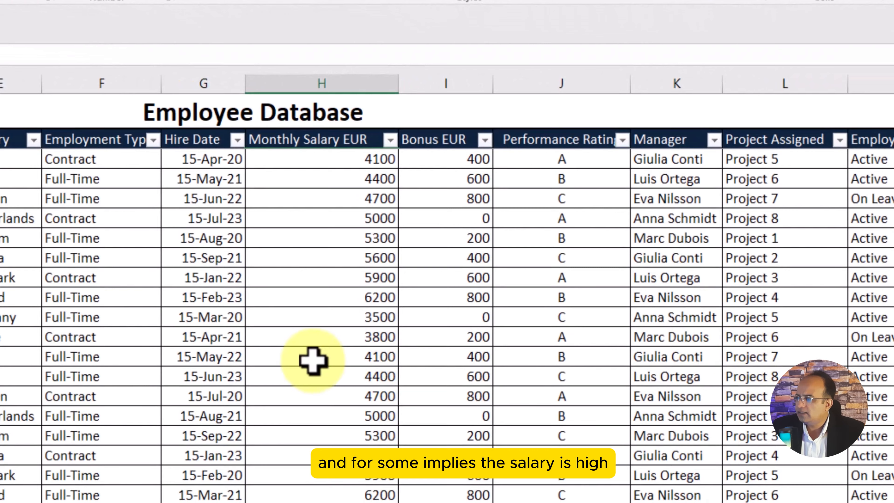
{"action": "left_click", "coordinate": [313, 357]}
{"action": "scroll", "coordinate": [856, 448], "scroll_direction": "down", "scroll_amount": 10}
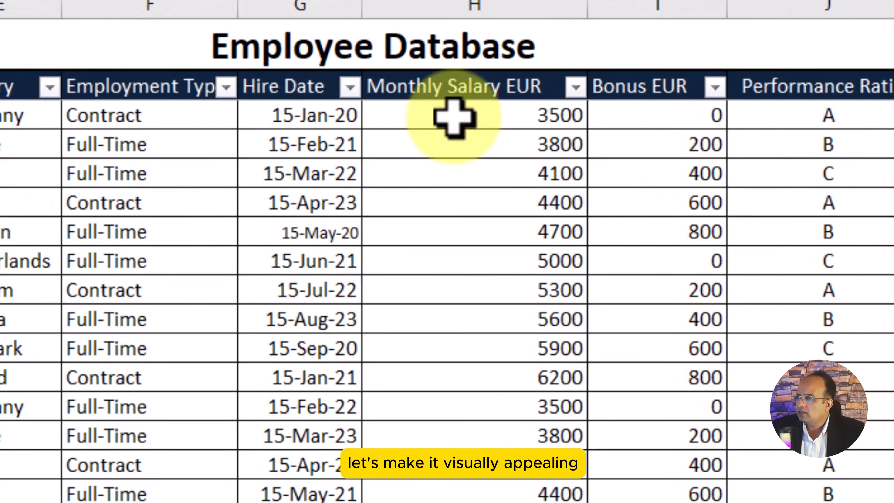
Apply green solid-fill data bars to the Monthly Salary EUR column, from its header down to the last record
{"action": "left_click", "coordinate": [458, 87]}
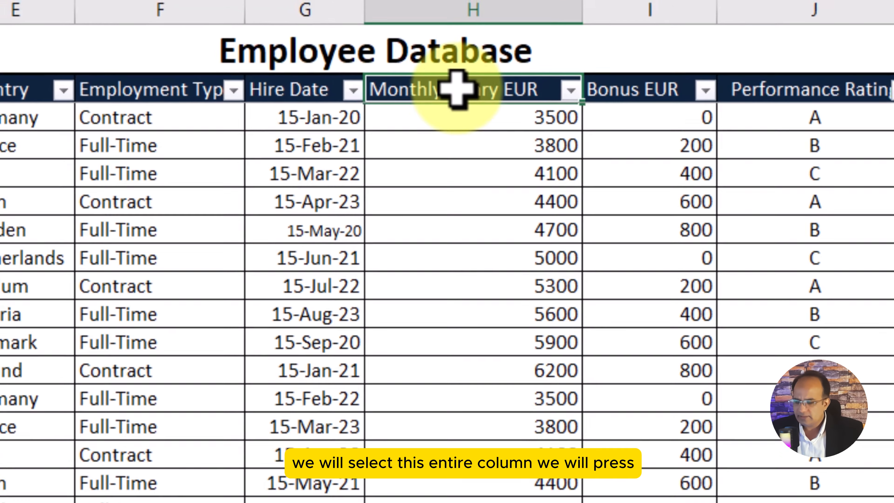
{"action": "key", "text": "ctrl+shift+Down"}
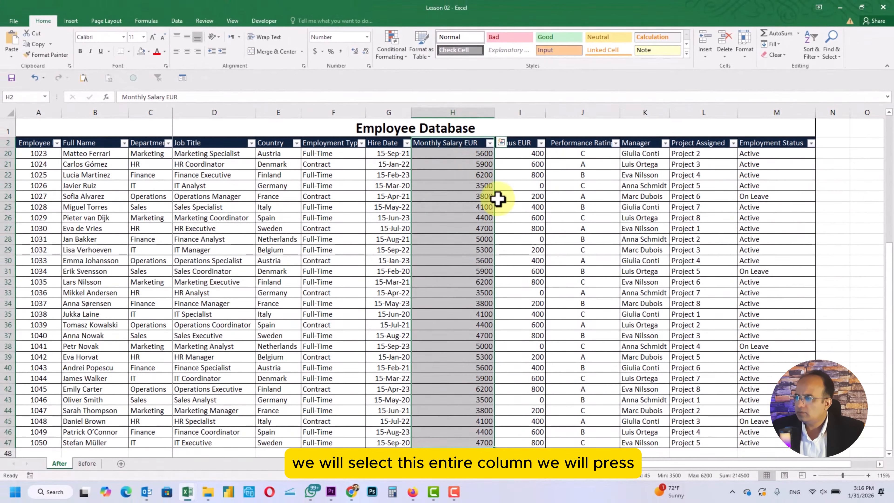
{"action": "scroll", "coordinate": [499, 199], "scroll_direction": "up", "scroll_amount": 6}
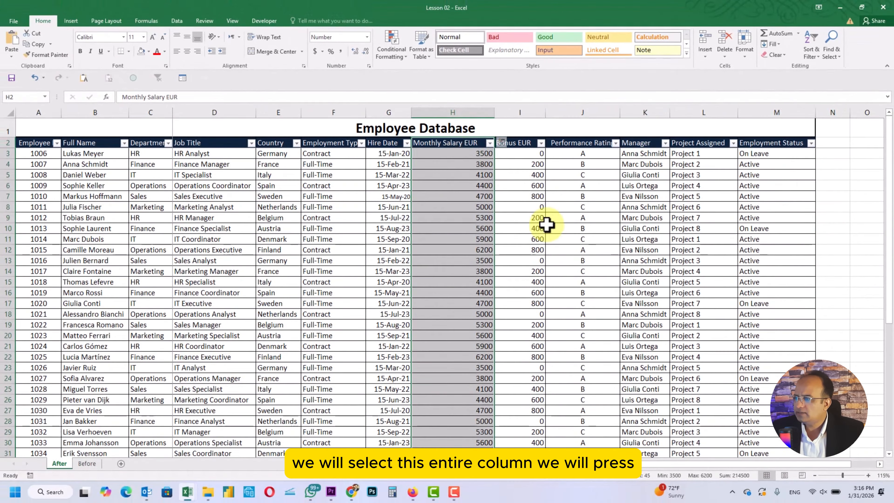
{"action": "left_click", "coordinate": [440, 142]}
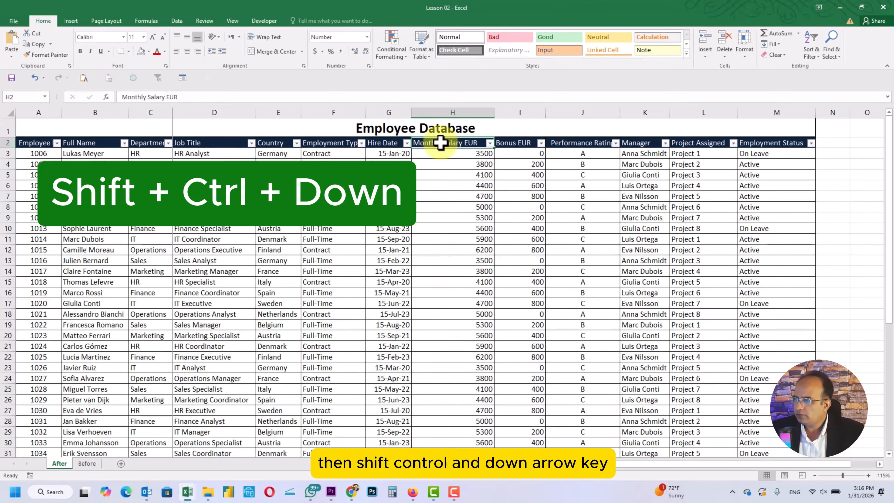
{"action": "key", "text": "ctrl+shift+Down"}
{"action": "scroll", "coordinate": [440, 143], "scroll_direction": "down", "scroll_amount": 3}
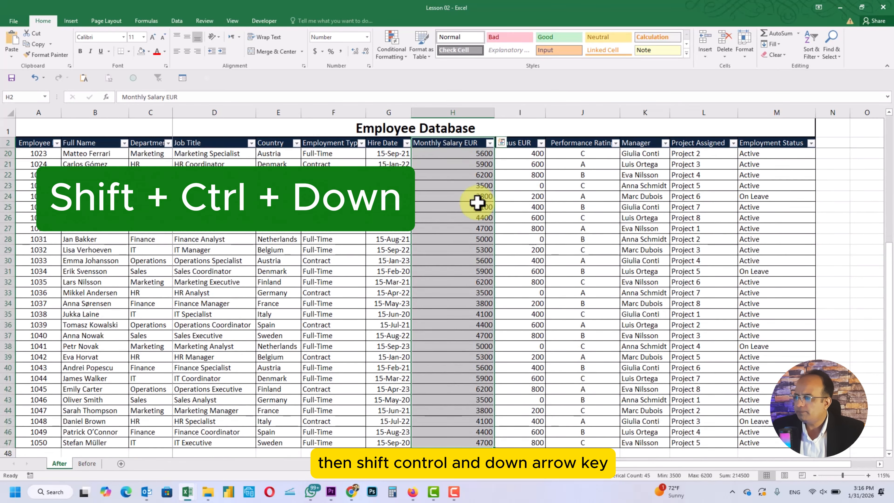
{"action": "scroll", "coordinate": [594, 333], "scroll_direction": "up", "scroll_amount": 8}
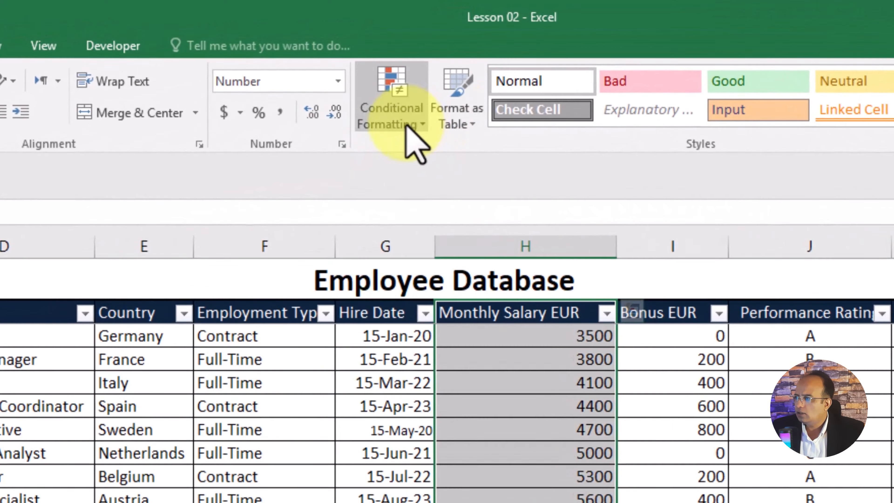
{"action": "left_click", "coordinate": [396, 55]}
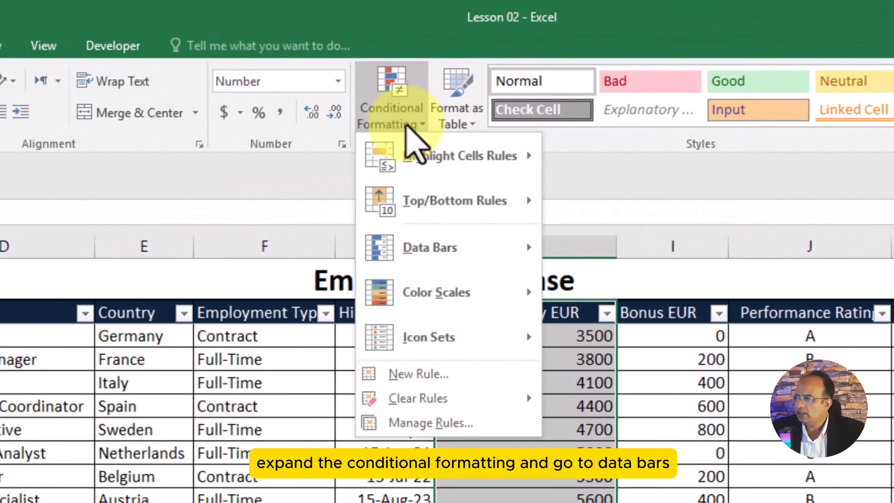
{"action": "mouse_move", "coordinate": [490, 260]}
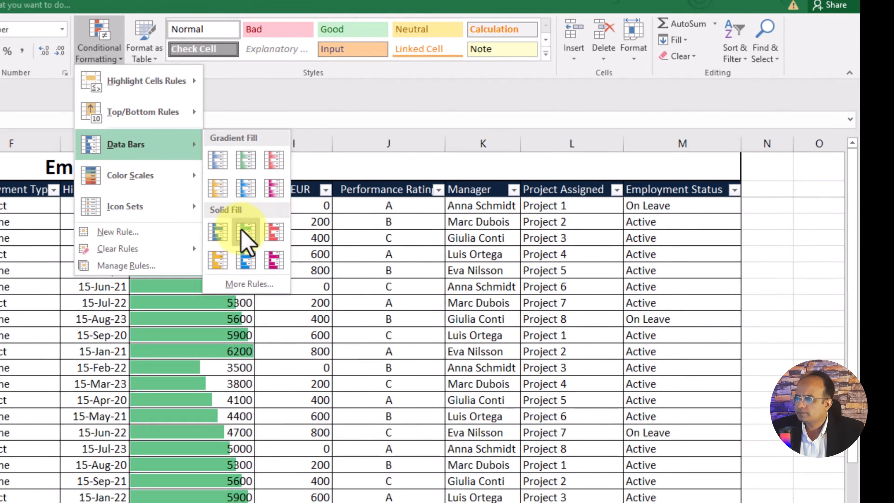
{"action": "left_click", "coordinate": [241, 231]}
{"action": "left_click", "coordinate": [772, 353]}
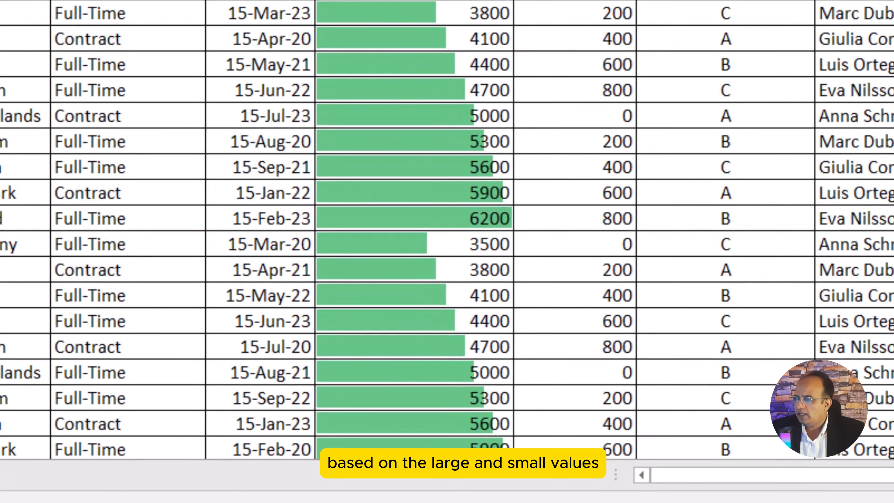
Sort the table by Monthly Salary EUR from smallest to largest and review the data bars down the column
{"action": "scroll", "coordinate": [447, 229], "scroll_direction": "down", "scroll_amount": 8}
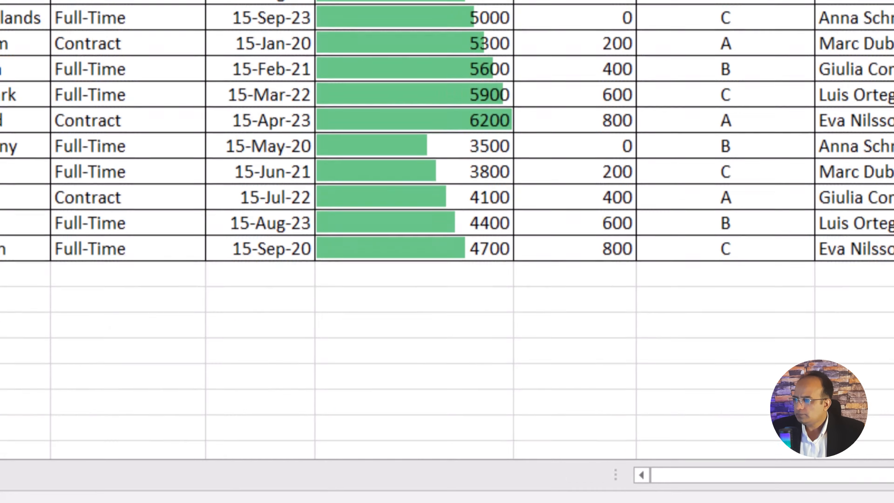
{"action": "scroll", "coordinate": [836, 248], "scroll_direction": "up", "scroll_amount": 8}
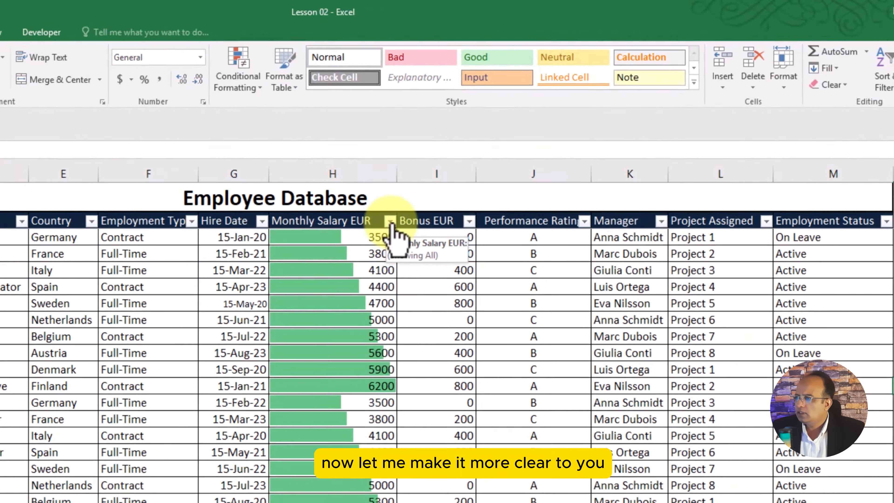
{"action": "left_click", "coordinate": [490, 143]}
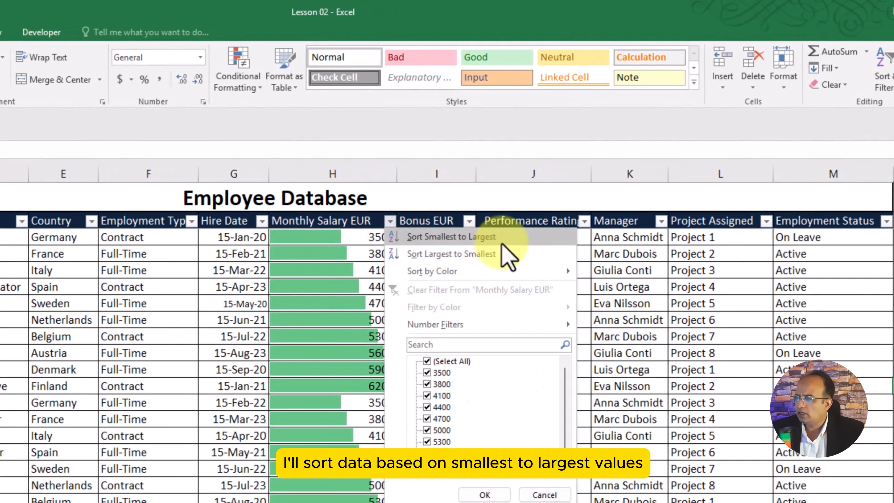
{"action": "left_click", "coordinate": [502, 242]}
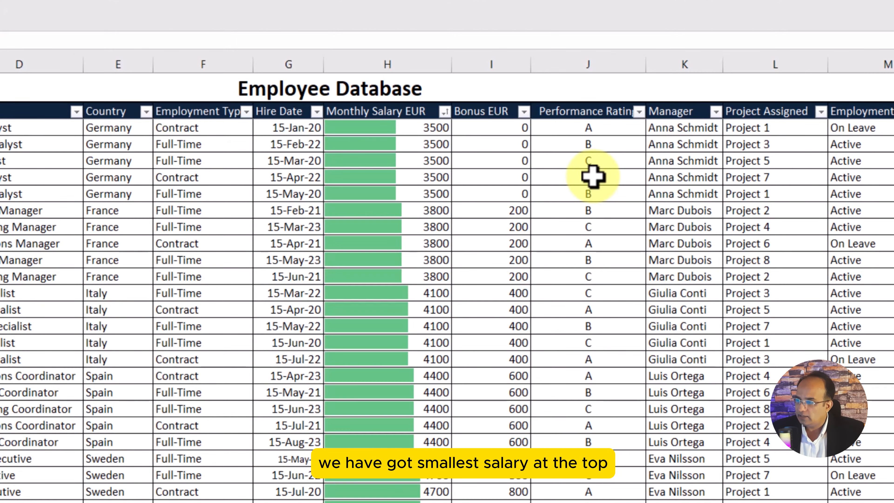
{"action": "scroll", "coordinate": [593, 176], "scroll_direction": "down", "scroll_amount": 6}
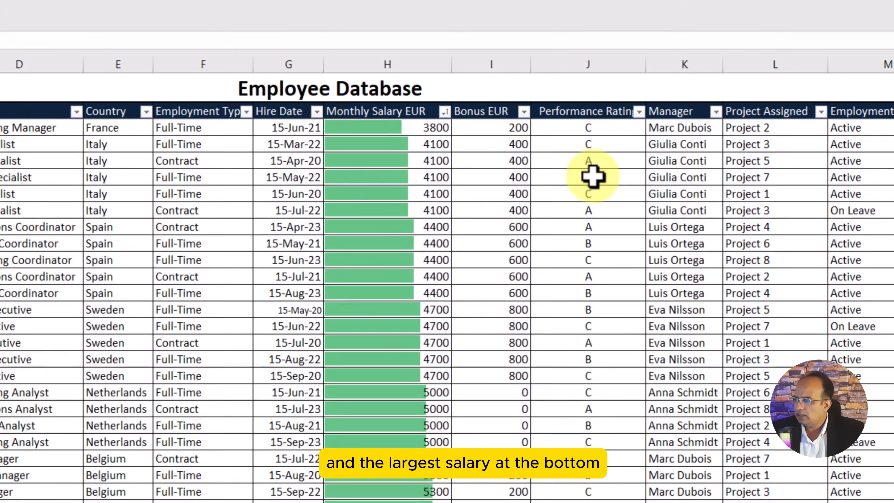
{"action": "scroll", "coordinate": [657, 248], "scroll_direction": "down", "scroll_amount": 1}
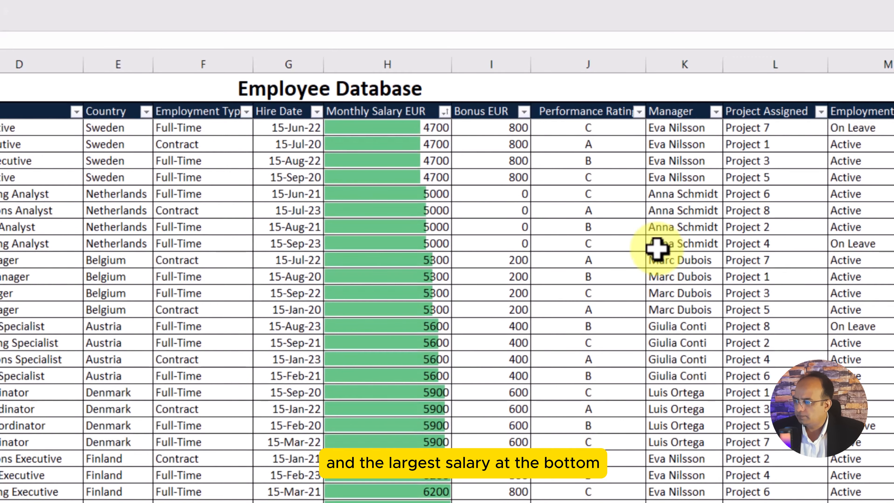
{"action": "scroll", "coordinate": [657, 248], "scroll_direction": "up", "scroll_amount": 7}
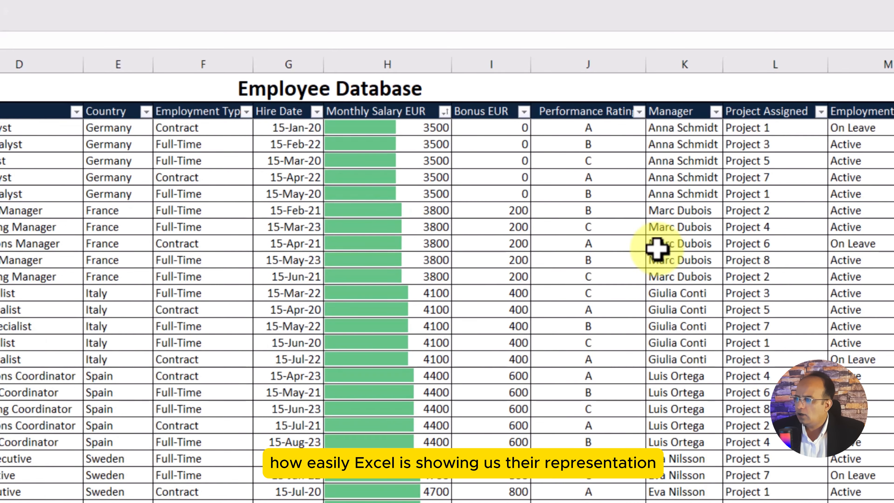
Sort the table by Monthly Salary EUR from largest to smallest and review the order of the data bars
{"action": "left_click", "coordinate": [448, 112]}
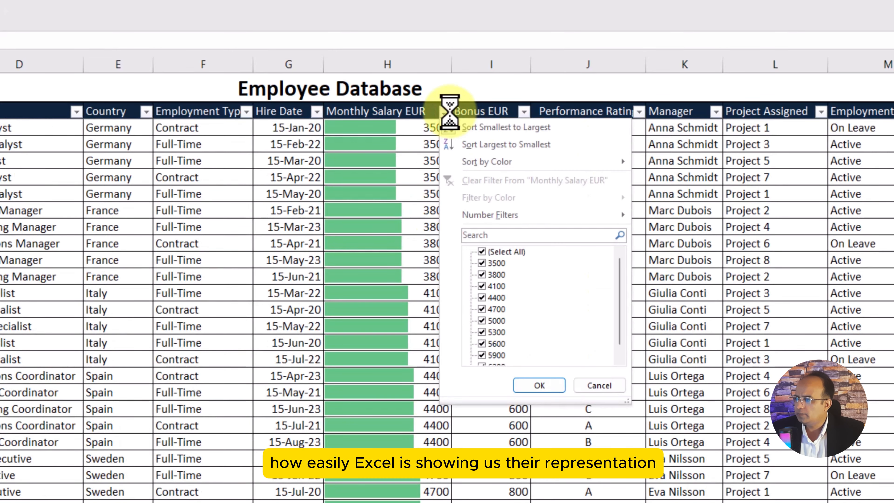
{"action": "left_click", "coordinate": [560, 145]}
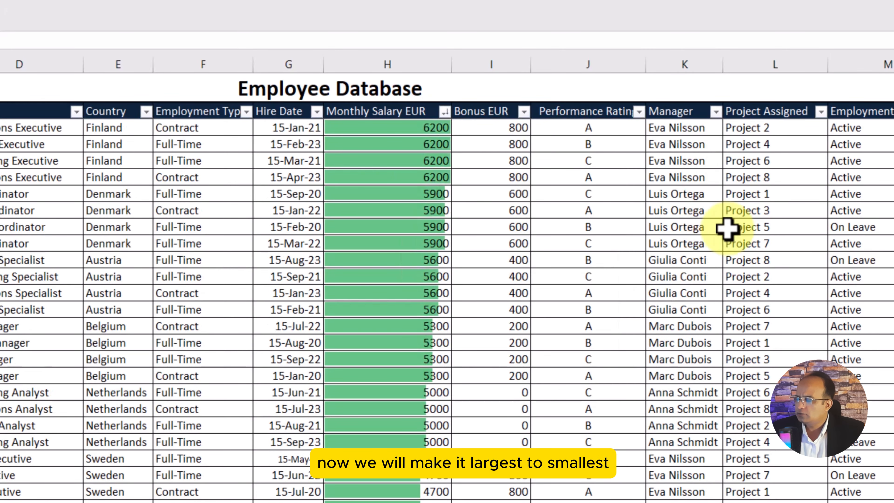
{"action": "scroll", "coordinate": [780, 311], "scroll_direction": "down", "scroll_amount": 8}
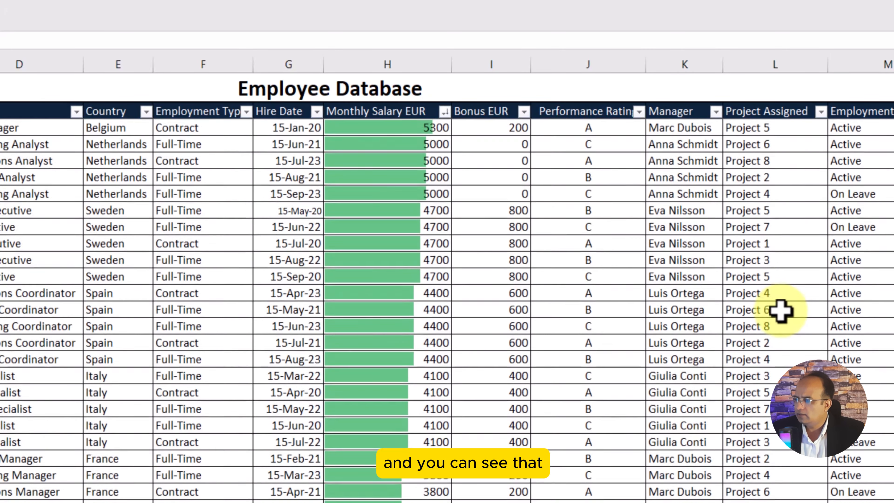
{"action": "scroll", "coordinate": [781, 311], "scroll_direction": "up", "scroll_amount": 7}
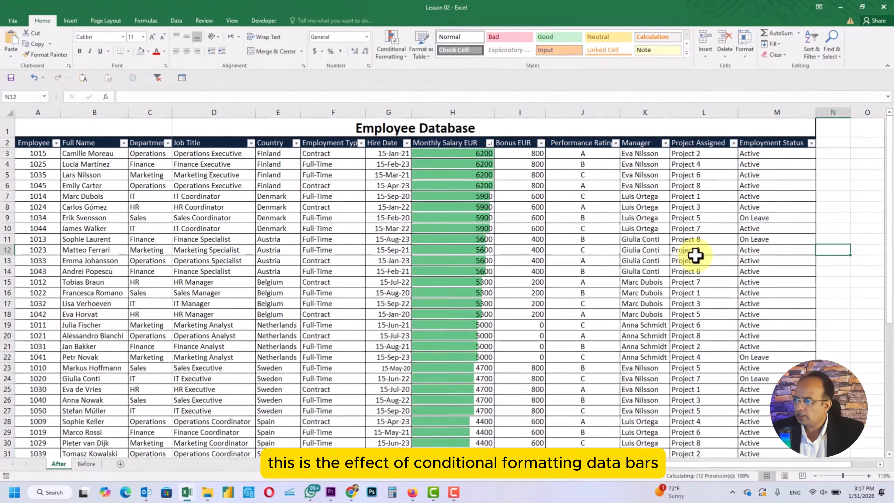
Undo both Monthly Salary EUR sorts
{"action": "key", "text": "ctrl+z"}
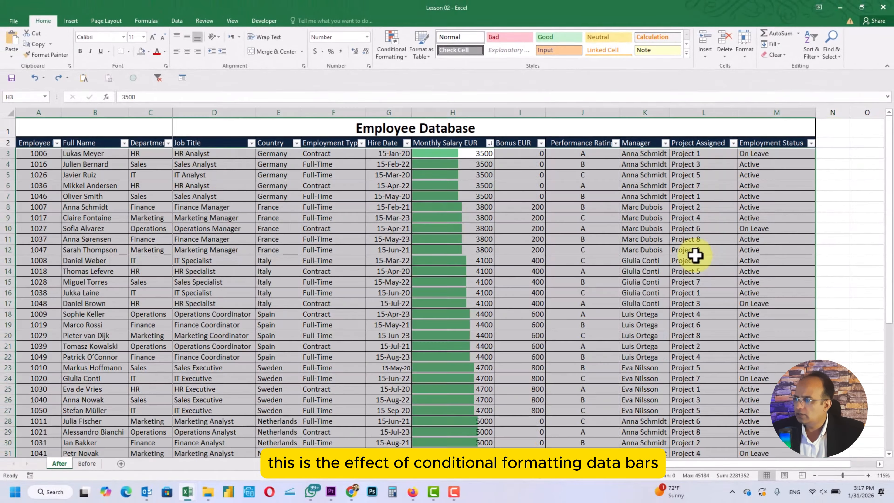
{"action": "left_click", "coordinate": [701, 249]}
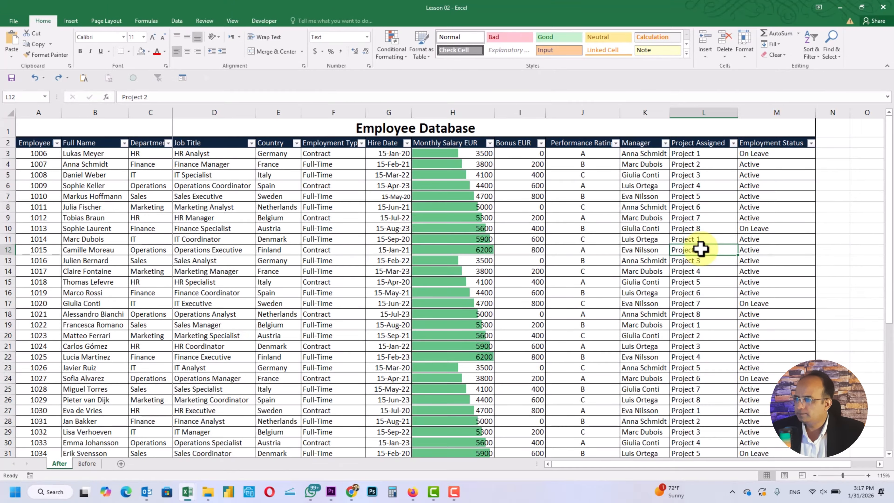
{"action": "left_click", "coordinate": [402, 55]}
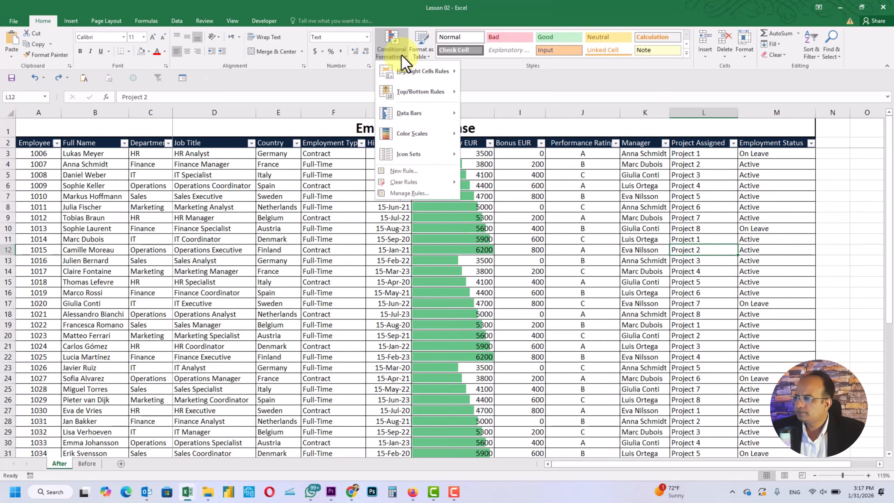
{"action": "mouse_move", "coordinate": [442, 140]}
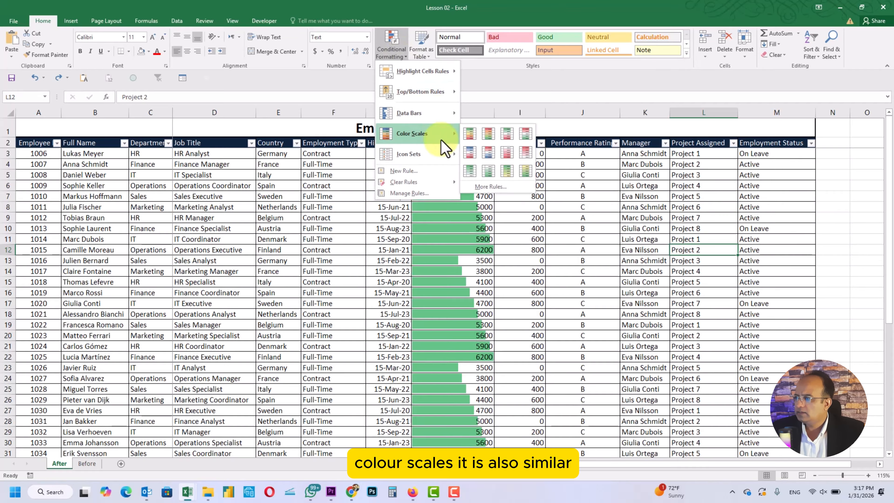
{"action": "left_click", "coordinate": [536, 151]}
Apply a three-colour scale to all Bonus EUR values, with green for the lowest, yellow for the middle and red for the highest
{"action": "left_click", "coordinate": [541, 154]}
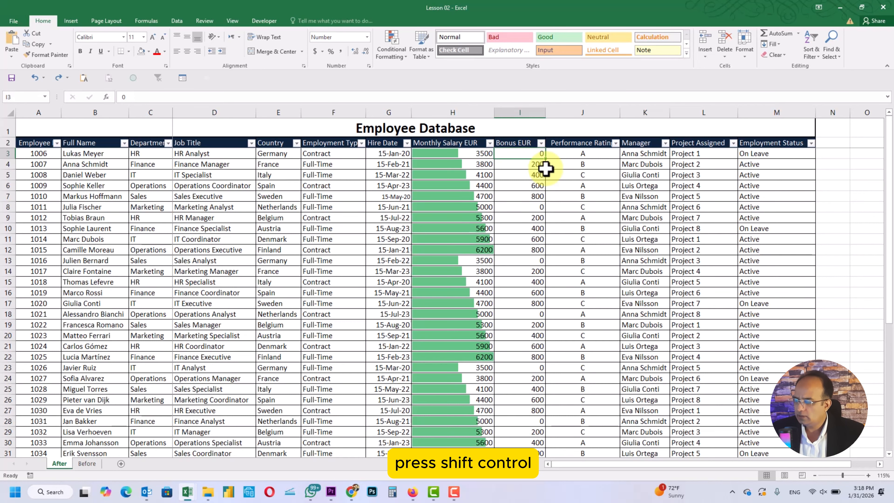
{"action": "key", "text": "ctrl+shift+Down"}
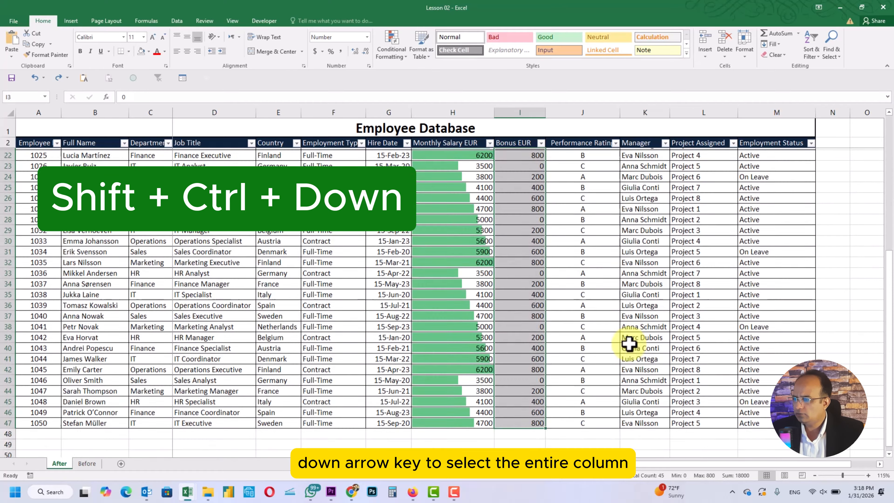
{"action": "scroll", "coordinate": [629, 343], "scroll_direction": "up", "scroll_amount": 6}
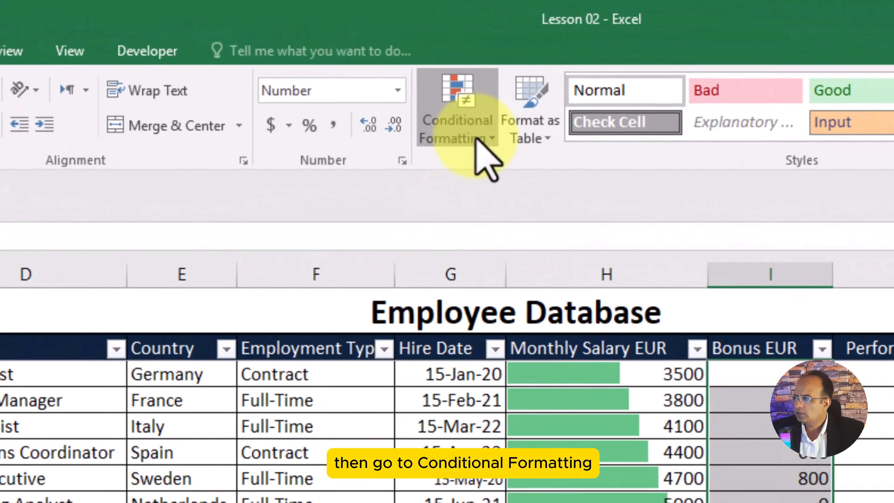
{"action": "left_click", "coordinate": [394, 55]}
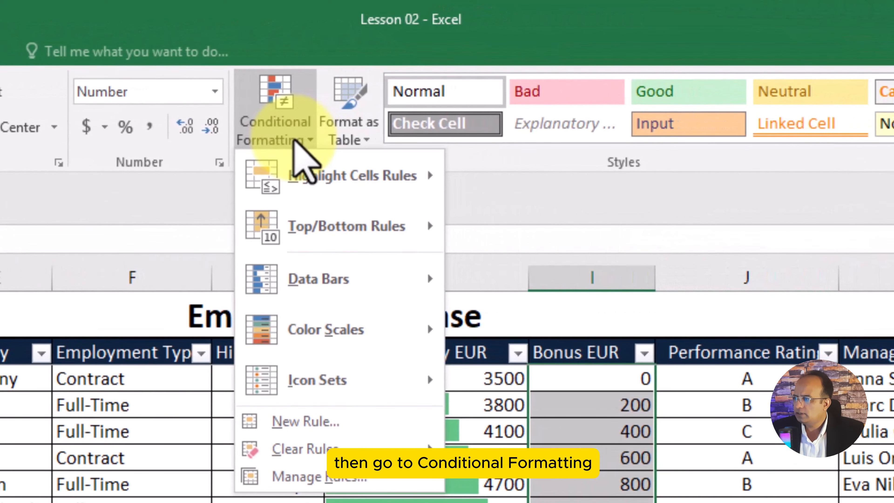
{"action": "mouse_move", "coordinate": [366, 337]}
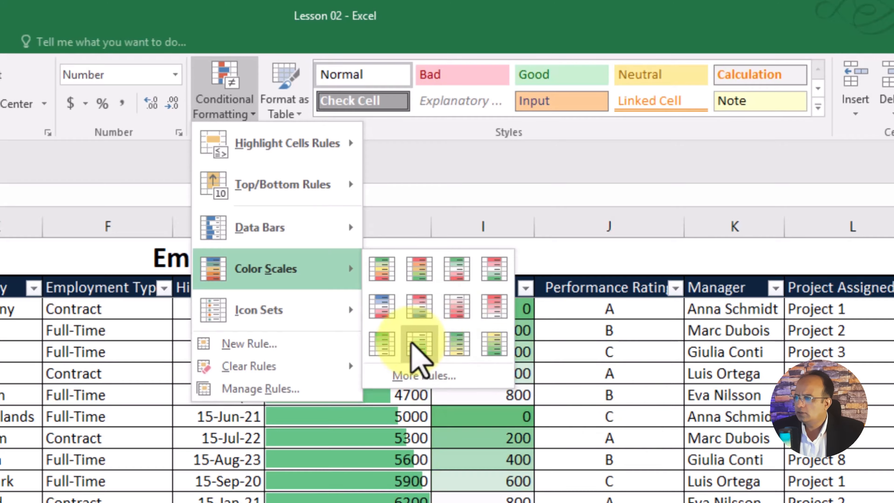
{"action": "left_click", "coordinate": [421, 269]}
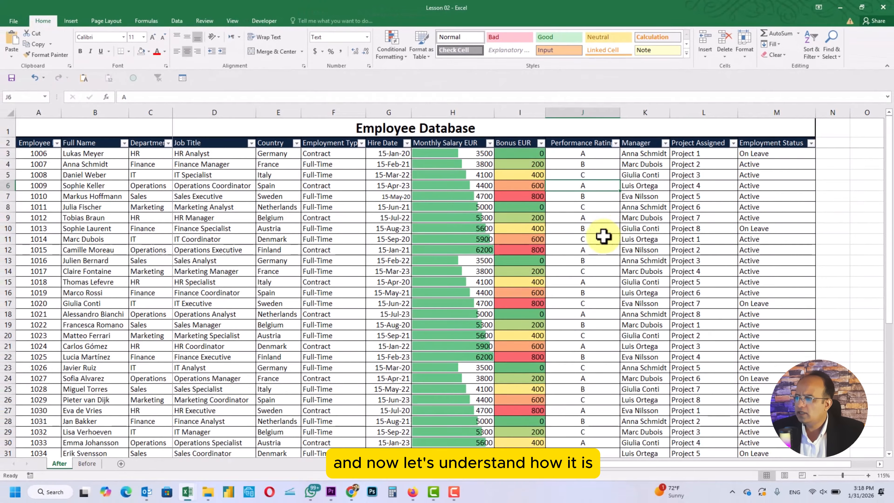
Start a custom 2-Color Scale rule for all Bonus EUR values, running from the lowest to the highest value
{"action": "left_click", "coordinate": [539, 230]}
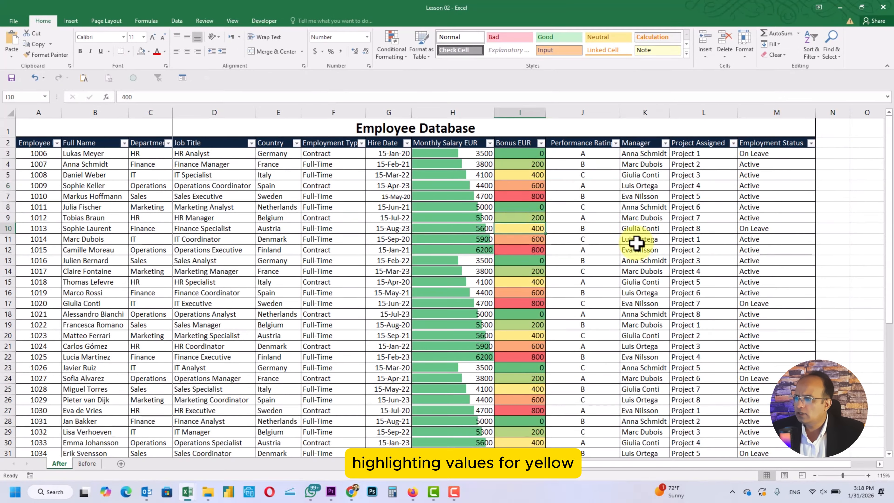
{"action": "left_click", "coordinate": [535, 250]}
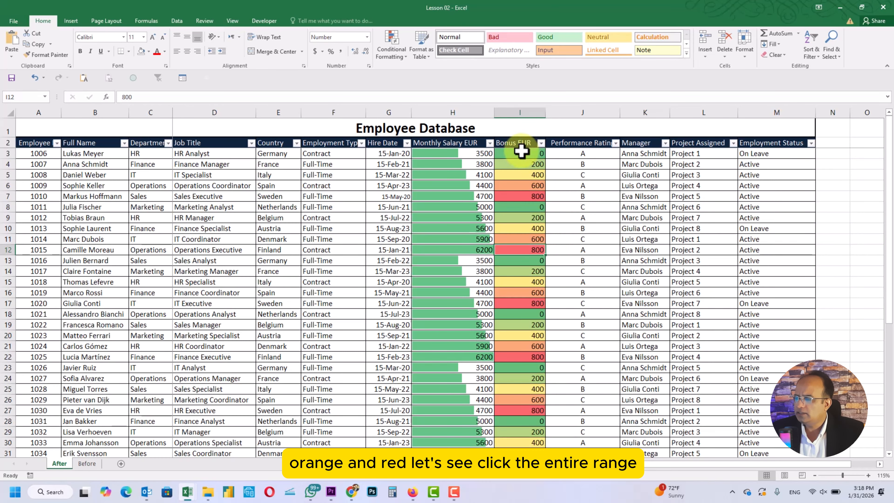
{"action": "key", "text": "ctrl+shift+Down"}
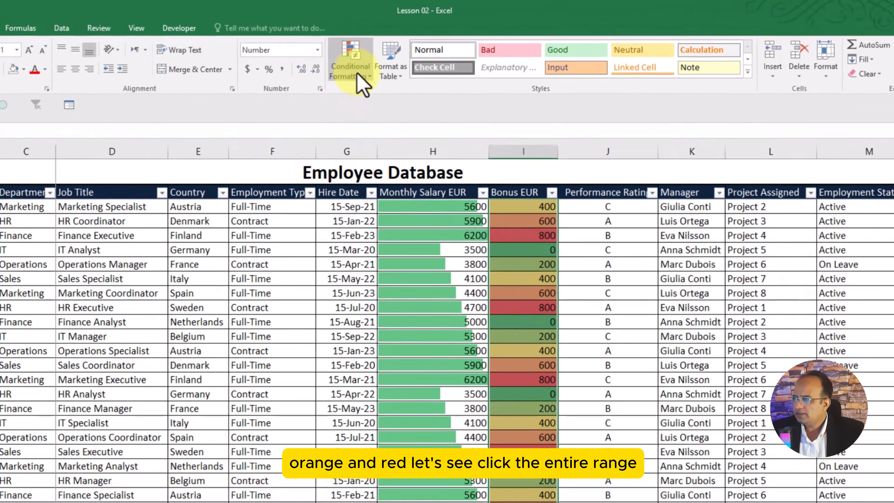
{"action": "left_click", "coordinate": [391, 46]}
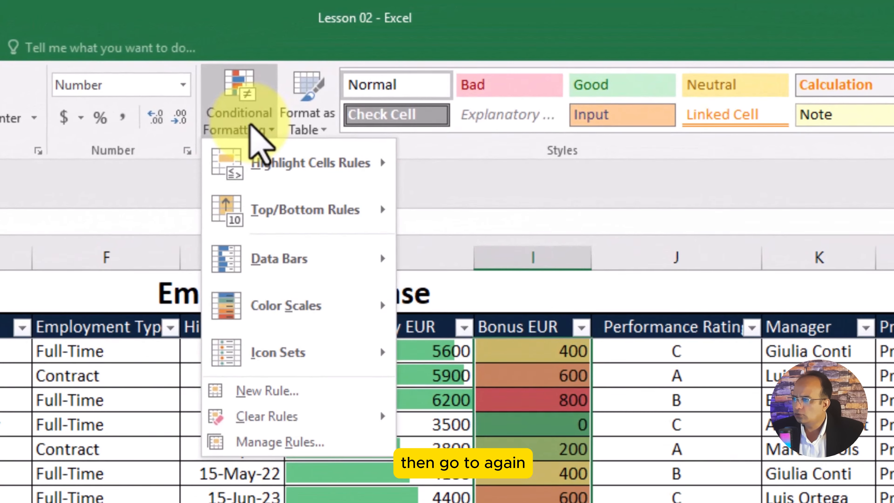
{"action": "mouse_move", "coordinate": [280, 319]}
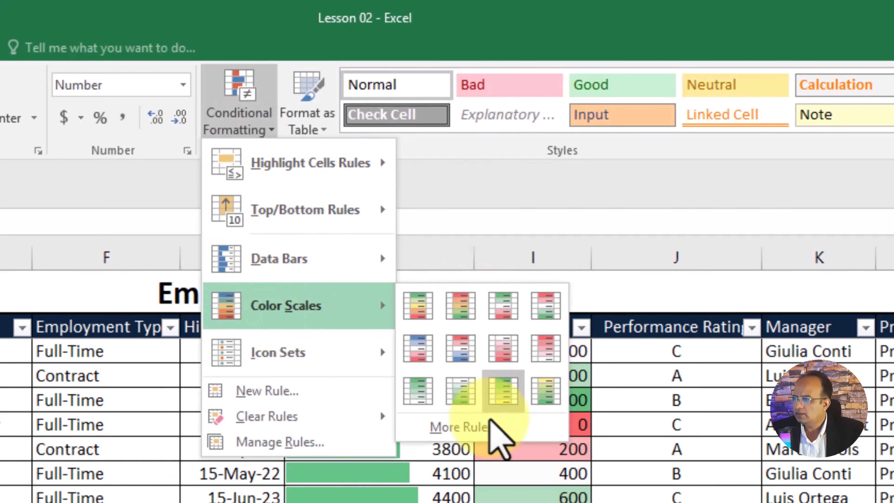
{"action": "left_click", "coordinate": [514, 430]}
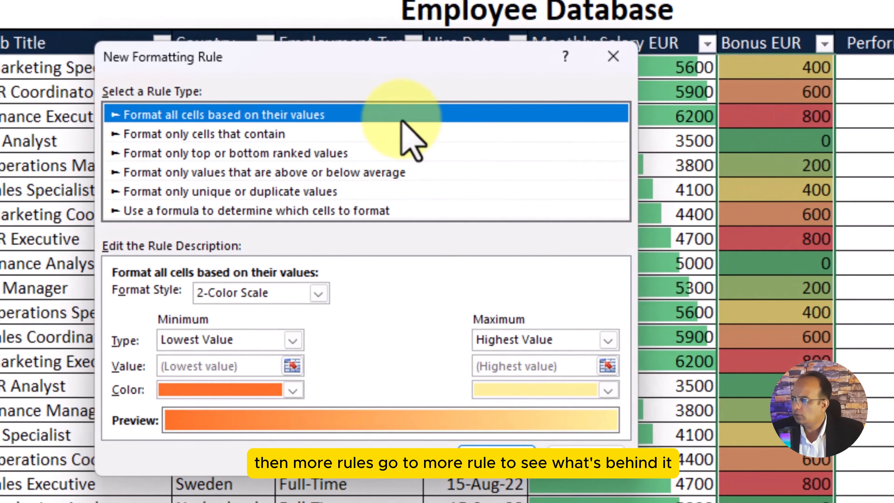
{"action": "left_click_drag", "start_coordinate": [388, 58], "coordinate": [442, 22]}
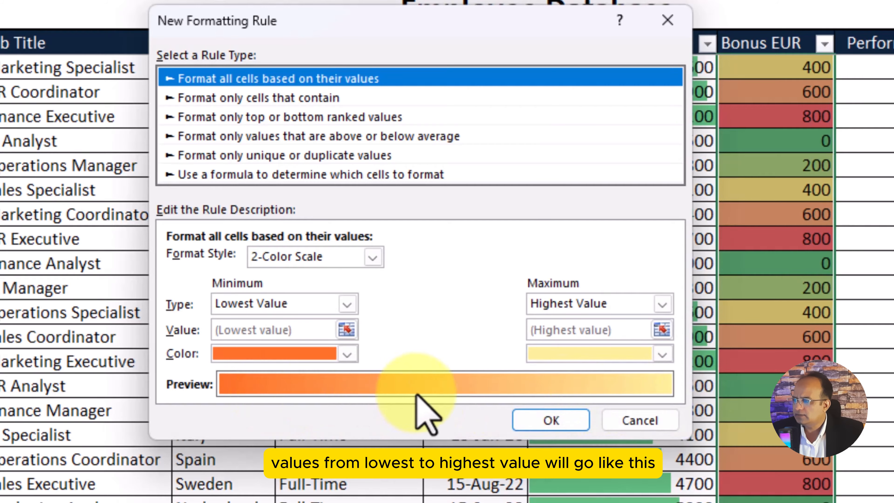
Try green, aqua and red in turn as the maximum colour of the two-colour scale and compare the previews
{"action": "left_click", "coordinate": [662, 355]}
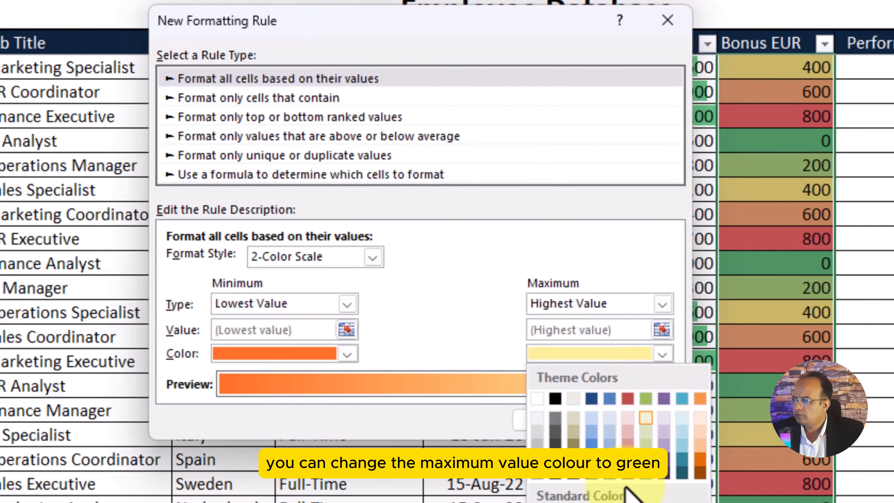
{"action": "left_click", "coordinate": [610, 501]}
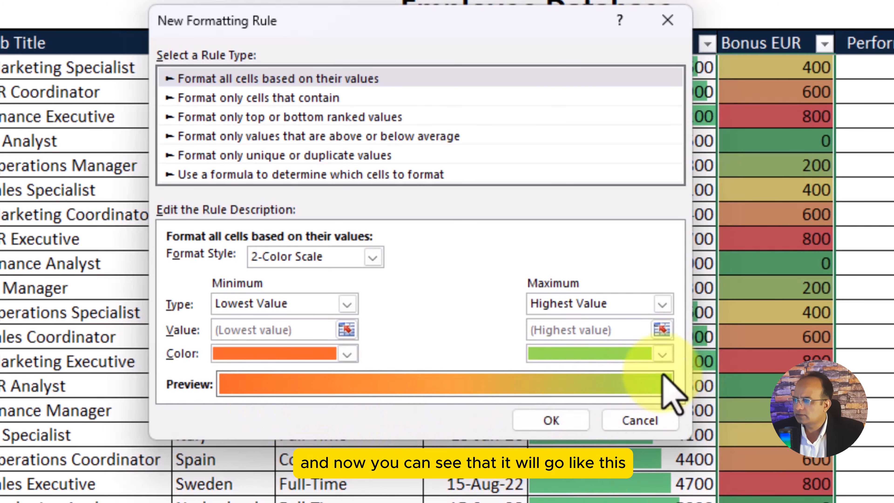
{"action": "left_click", "coordinate": [661, 354]}
{"action": "left_click", "coordinate": [702, 409]}
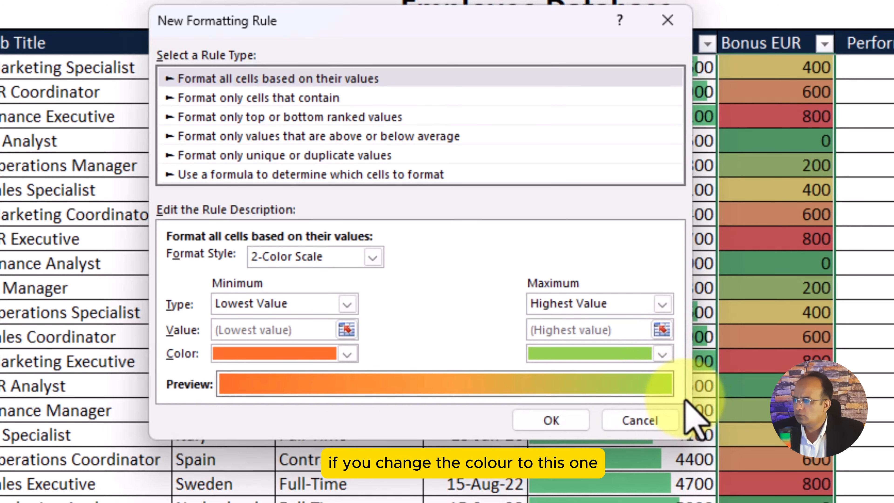
{"action": "left_click", "coordinate": [662, 354]}
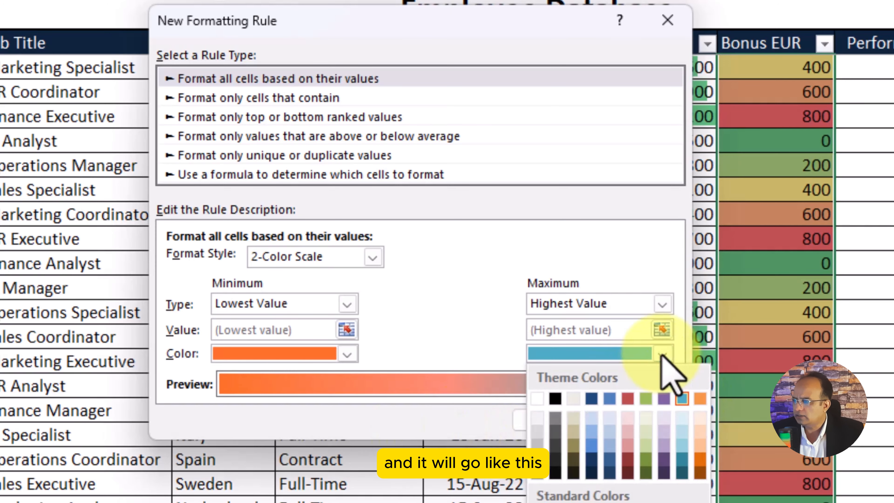
{"action": "left_click", "coordinate": [628, 460]}
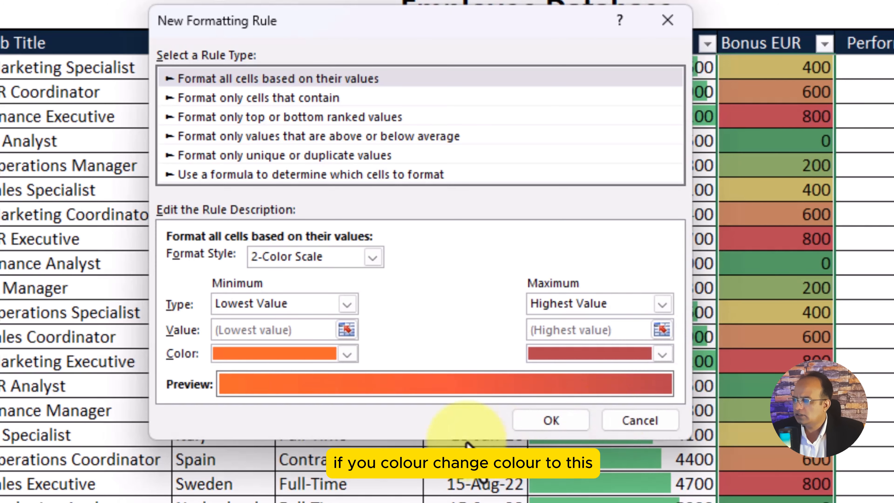
Set the scale's maximum colour to light blue and apply the orange-to-blue rule to the Bonus EUR values
{"action": "left_click", "coordinate": [662, 354]}
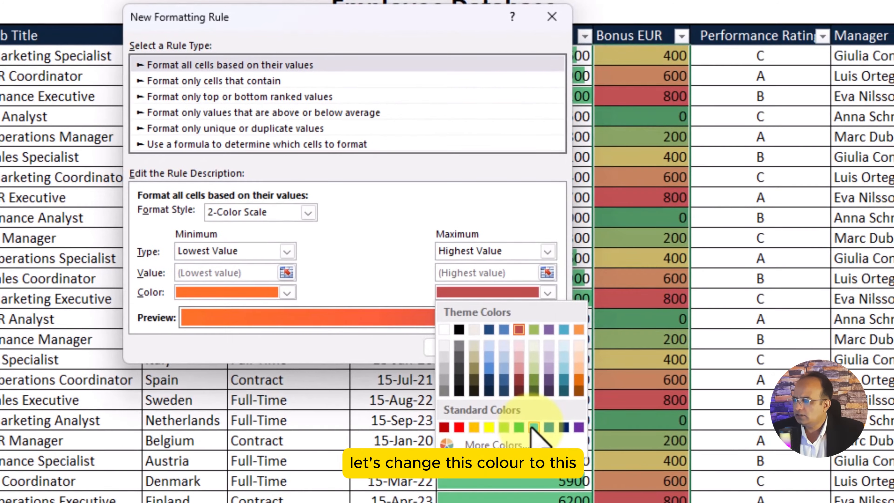
{"action": "left_click", "coordinate": [533, 427]}
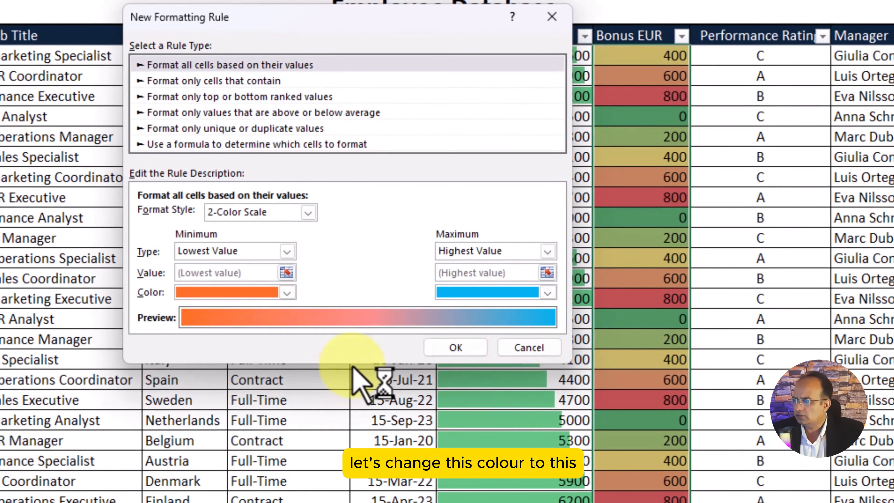
{"action": "left_click", "coordinate": [456, 348]}
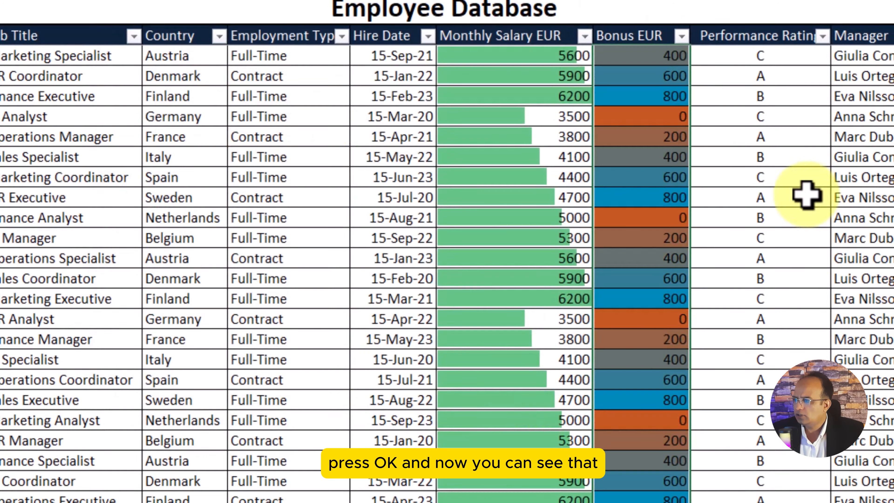
Examine how the lowest, highest and in-between Bonus EUR values are shaded by the two-colour scale
{"action": "left_click", "coordinate": [760, 172]}
{"action": "scroll", "coordinate": [817, 161], "scroll_direction": "up", "scroll_amount": 2}
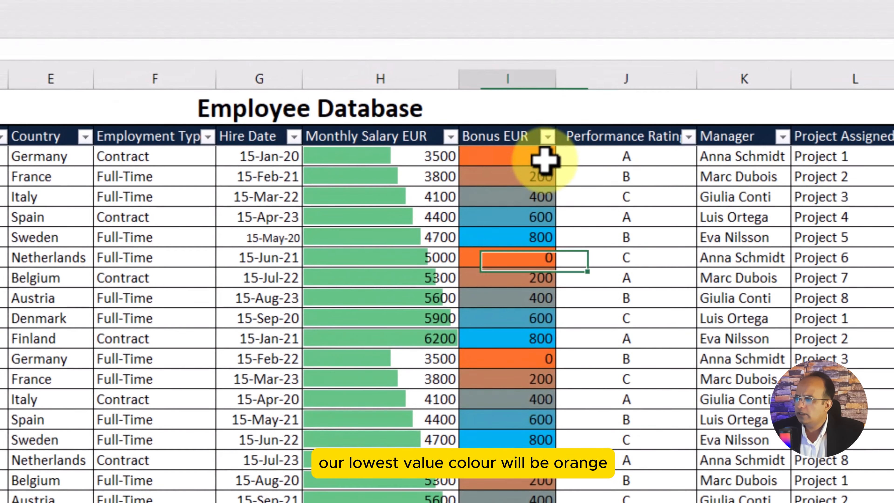
{"action": "left_click", "coordinate": [543, 158]}
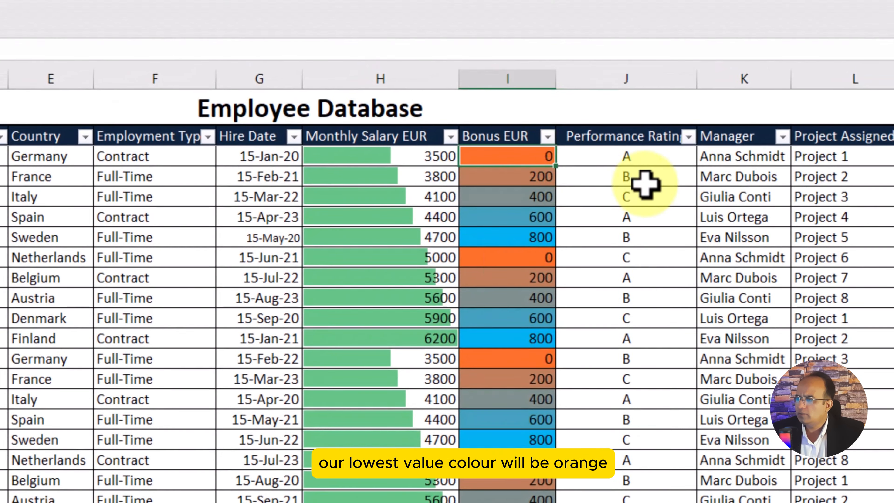
{"action": "left_click", "coordinate": [534, 238]}
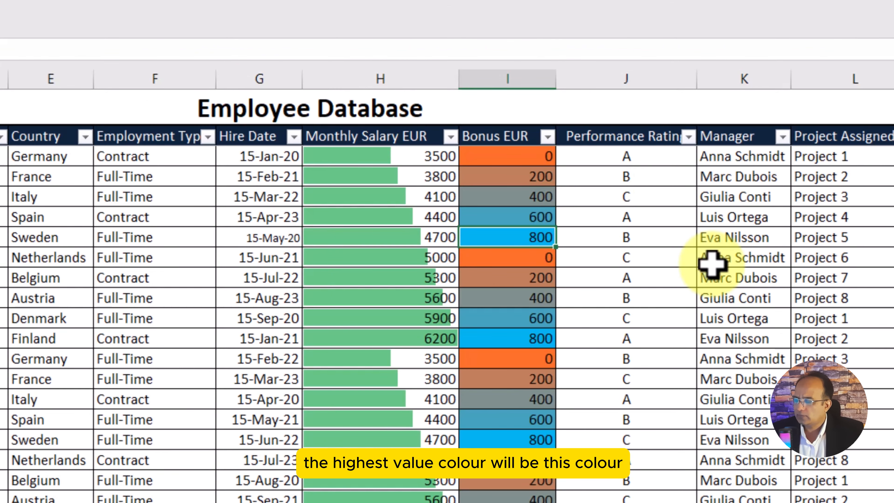
{"action": "left_click", "coordinate": [546, 174]}
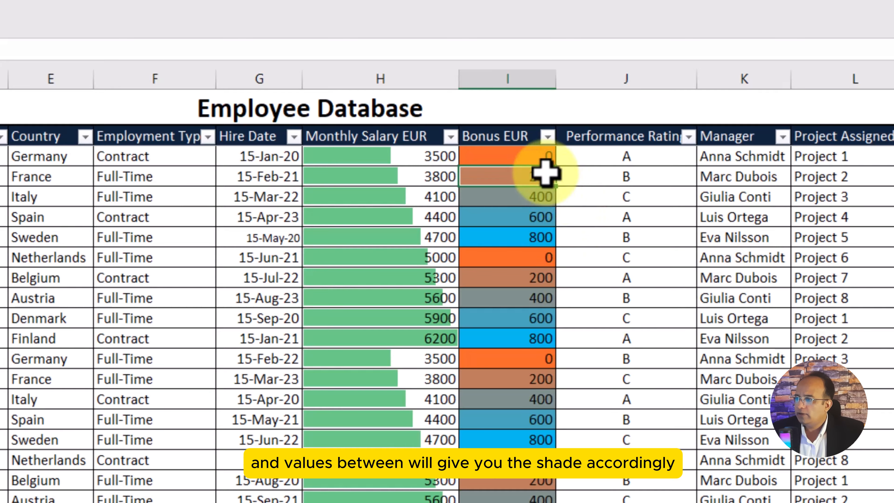
{"action": "left_click", "coordinate": [635, 234]}
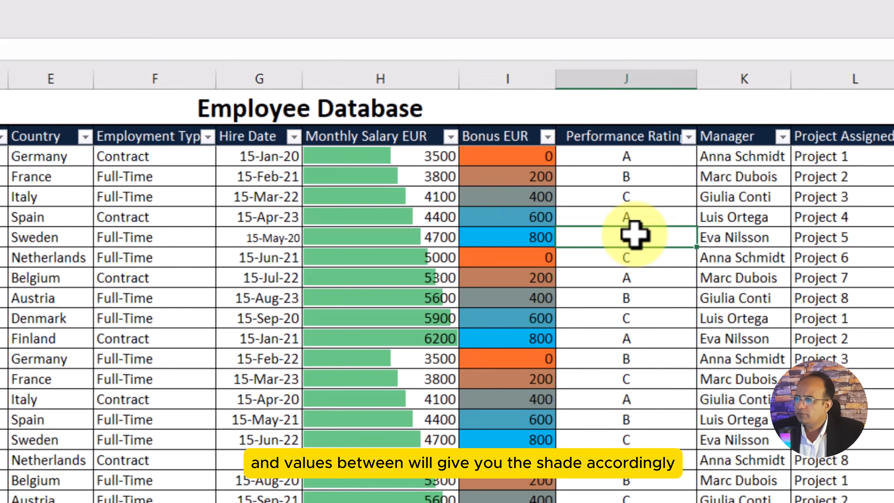
{"action": "left_click", "coordinate": [800, 280]}
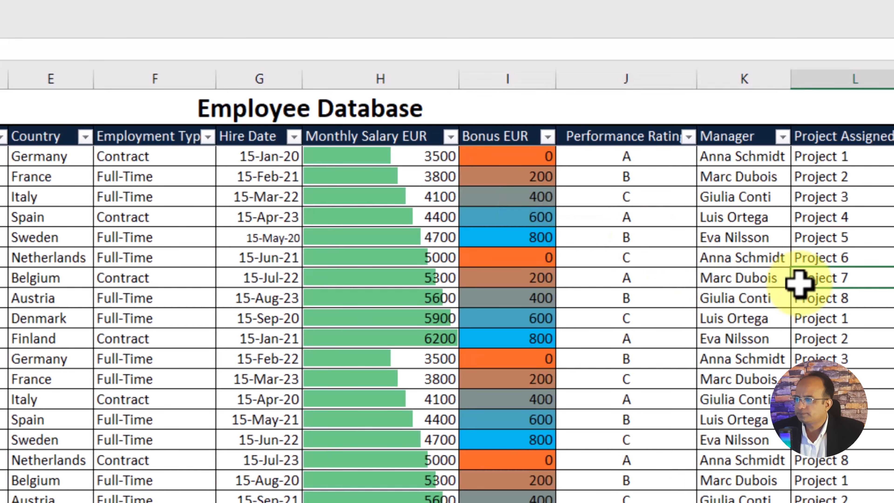
Undo the colour scales on the Bonus EUR column so its cells have no conditional colouring
{"action": "key", "text": "ctrl+z"}
{"action": "key", "text": "ctrl+z"}
{"action": "key", "text": "ctrl+z"}
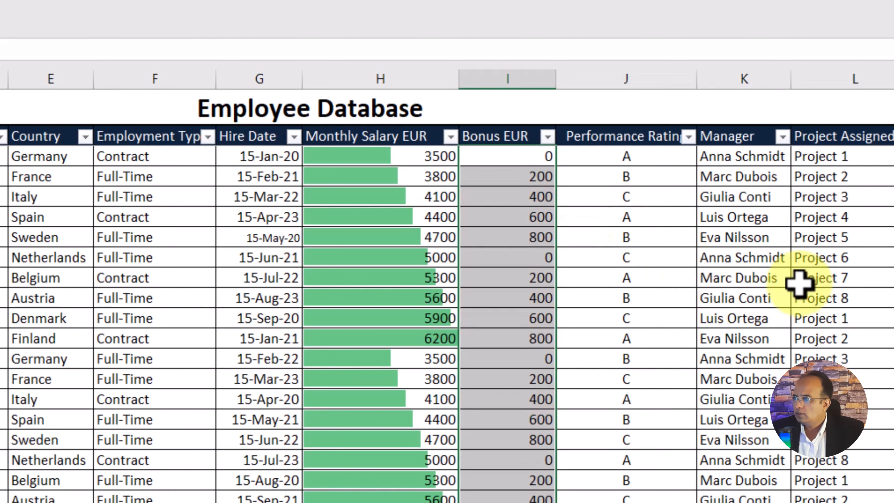
{"action": "left_click", "coordinate": [769, 253]}
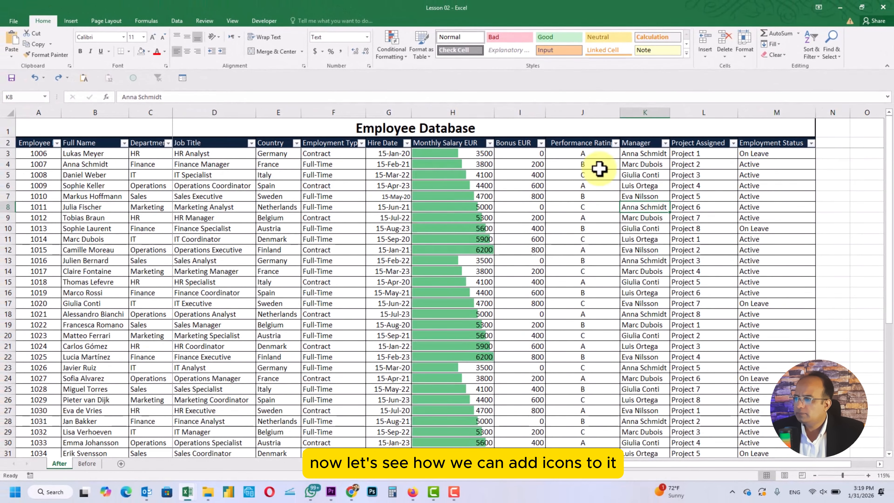
Start a custom Icon Sets formatting rule for all Bonus EUR values
{"action": "left_click", "coordinate": [532, 150]}
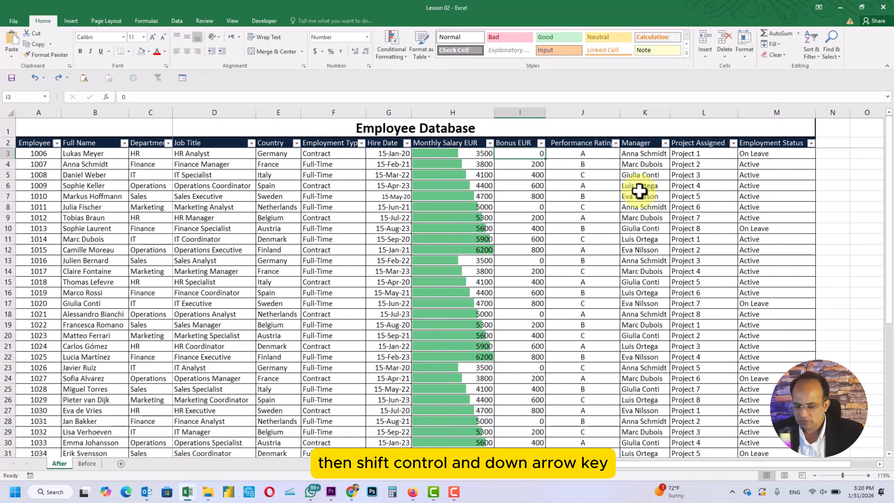
{"action": "key", "text": "ctrl+shift+Down"}
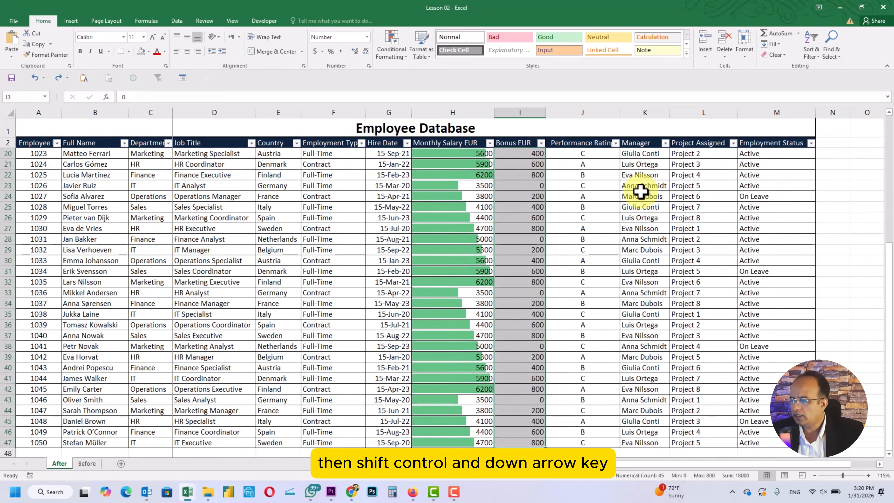
{"action": "scroll", "coordinate": [630, 256], "scroll_direction": "up", "scroll_amount": 6}
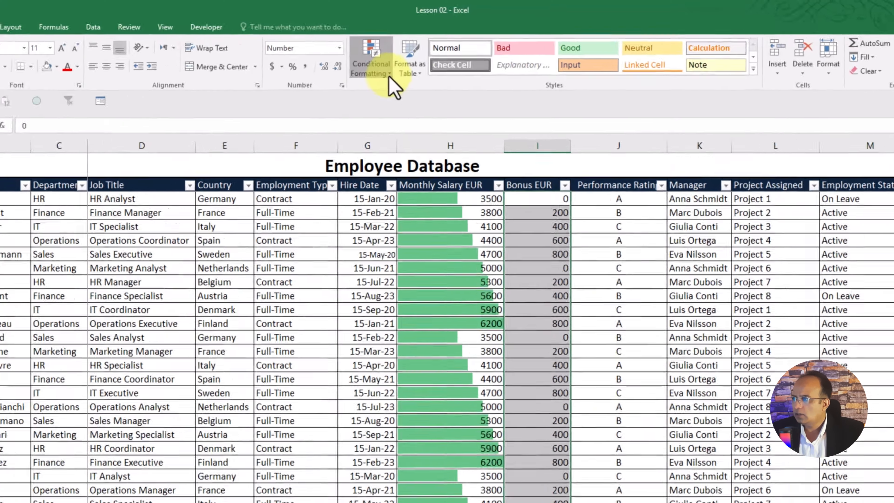
{"action": "left_click", "coordinate": [404, 57]}
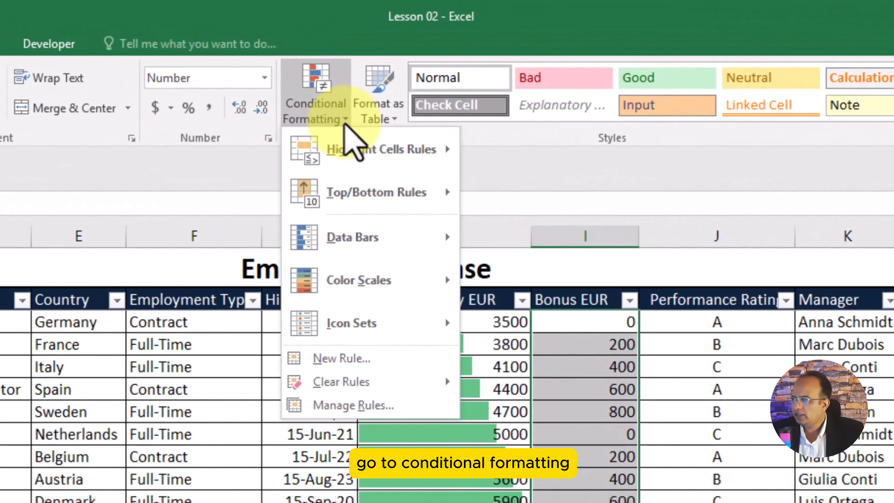
{"action": "mouse_move", "coordinate": [375, 328]}
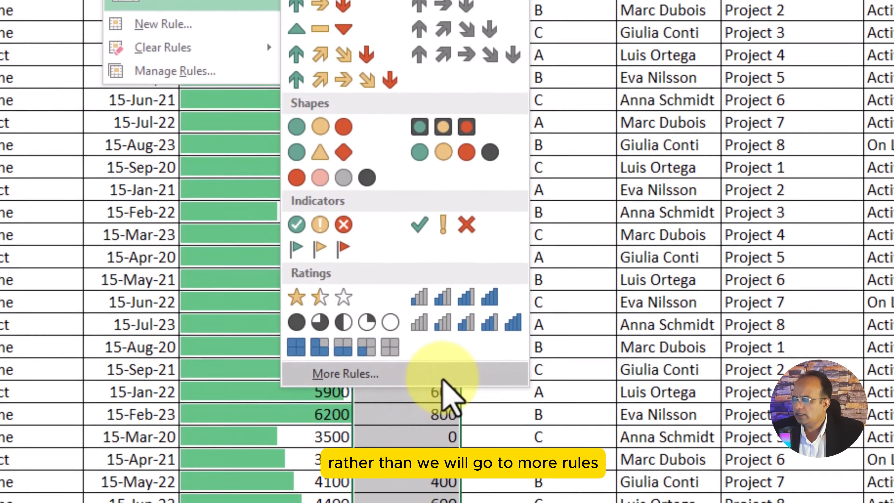
{"action": "left_click", "coordinate": [443, 381]}
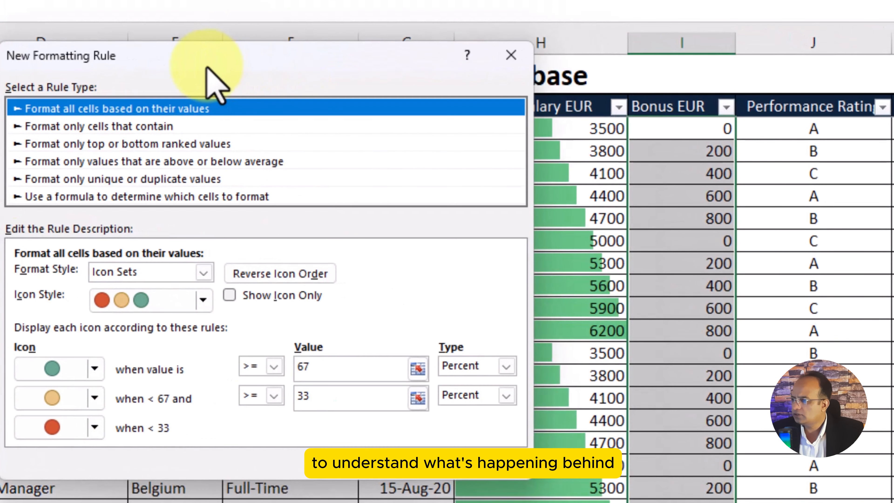
{"action": "left_click_drag", "start_coordinate": [207, 68], "coordinate": [229, 65]}
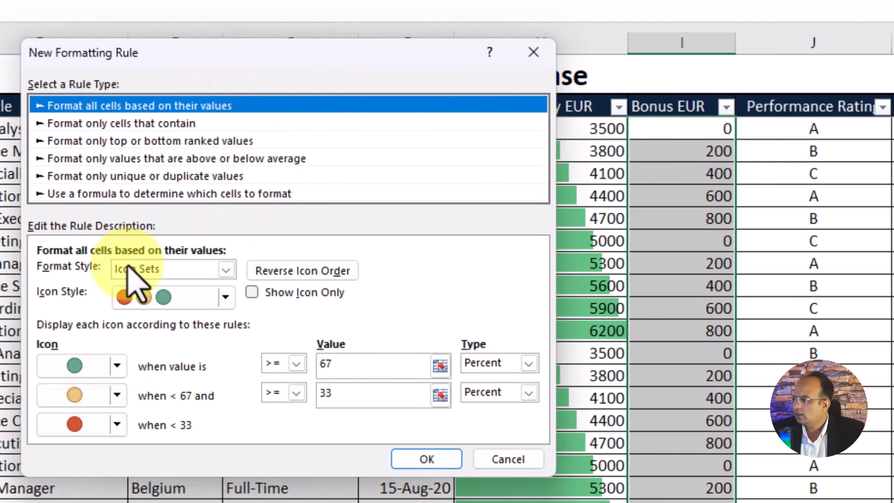
Look through the available icon styles and choose the three plain circles in red, yellow and green
{"action": "left_click", "coordinate": [224, 301]}
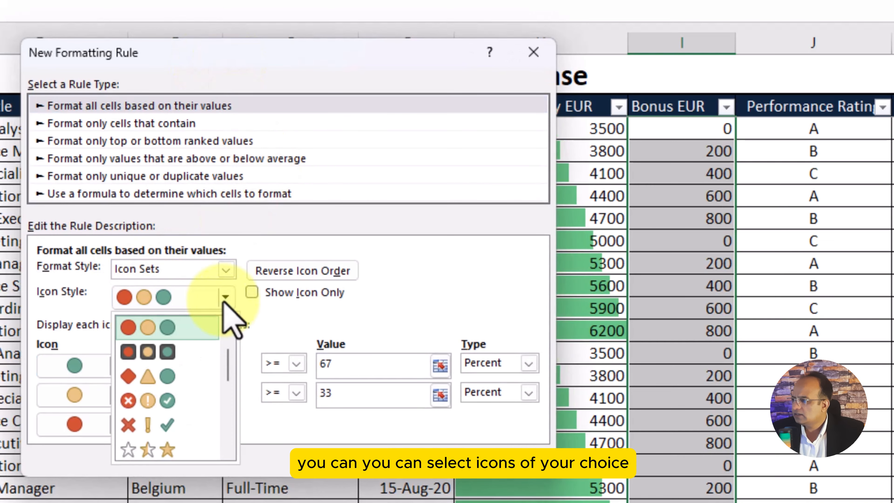
{"action": "left_click_drag", "start_coordinate": [227, 355], "coordinate": [223, 309]}
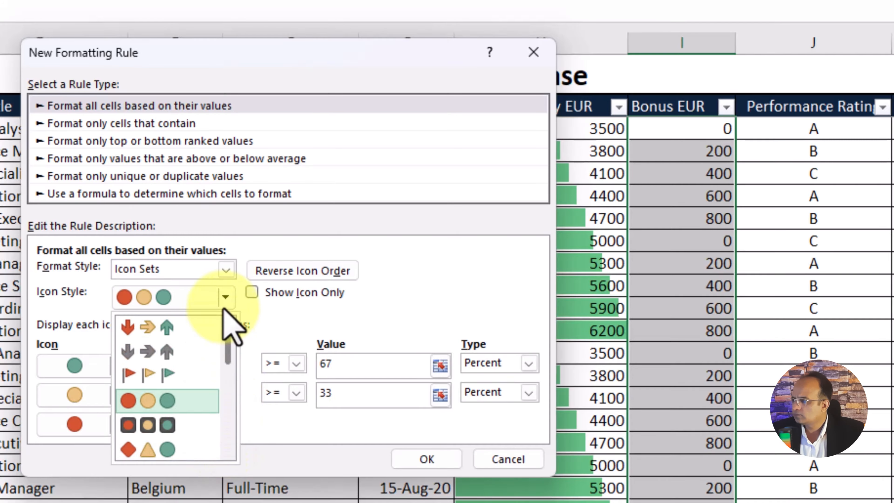
{"action": "left_click", "coordinate": [166, 401]}
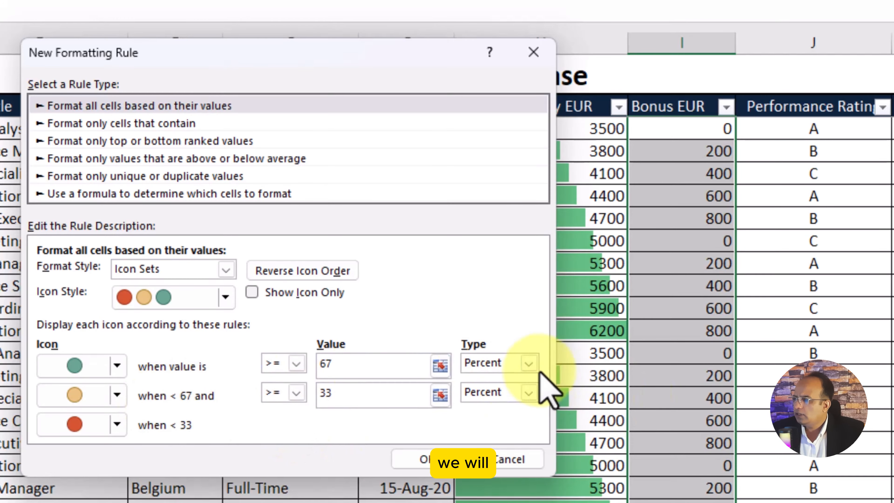
Set the threshold type of both the green and the yellow icon to Number
{"action": "left_click", "coordinate": [529, 365]}
{"action": "left_click", "coordinate": [507, 383]}
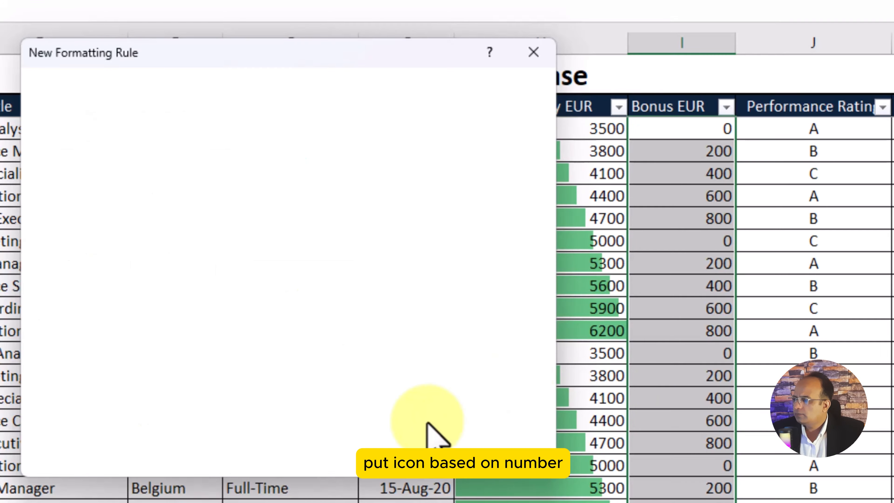
{"action": "left_click", "coordinate": [521, 393]}
{"action": "left_click", "coordinate": [507, 412]}
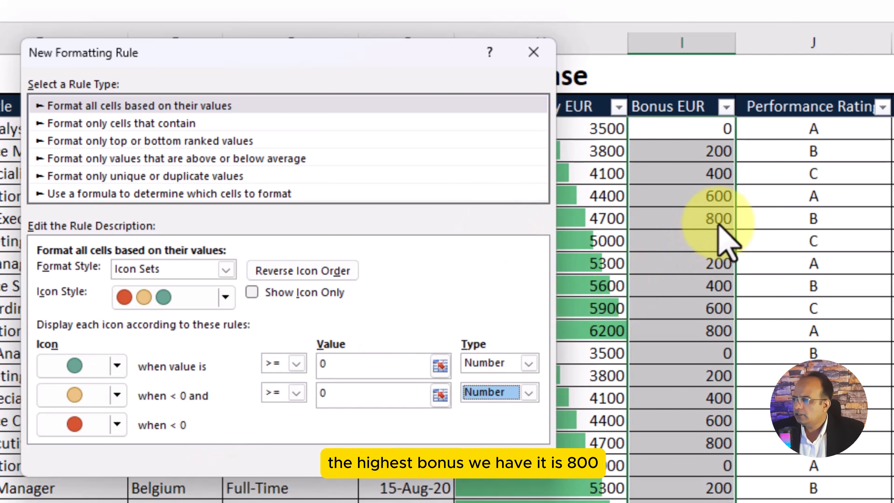
Set the thresholds to 800 for the green icon and 400 for the yellow icon, and apply the rule to the bonuses
{"action": "left_click_drag", "start_coordinate": [345, 363], "coordinate": [300, 455]}
{"action": "type", "text": "800"}
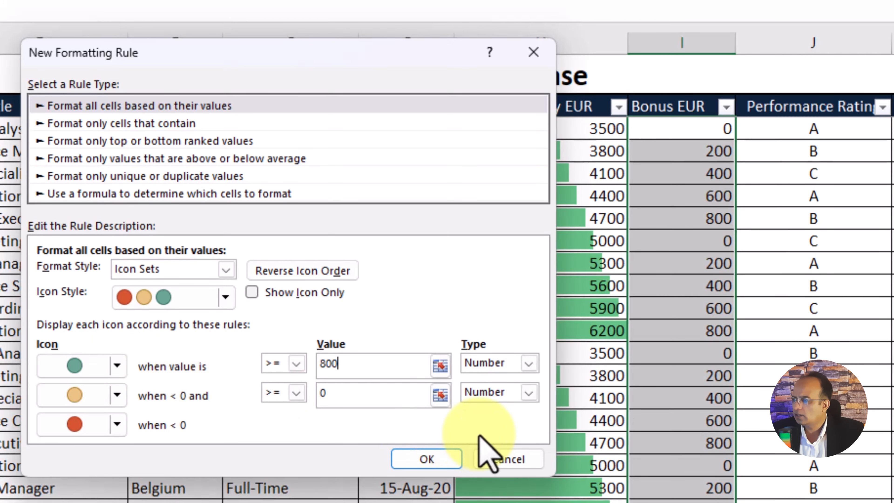
{"action": "left_click", "coordinate": [336, 395]}
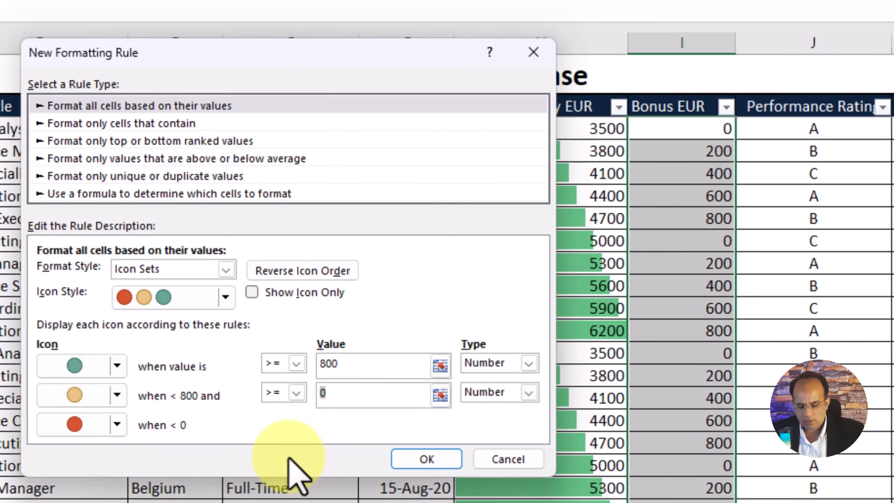
{"action": "type", "text": "60040"}
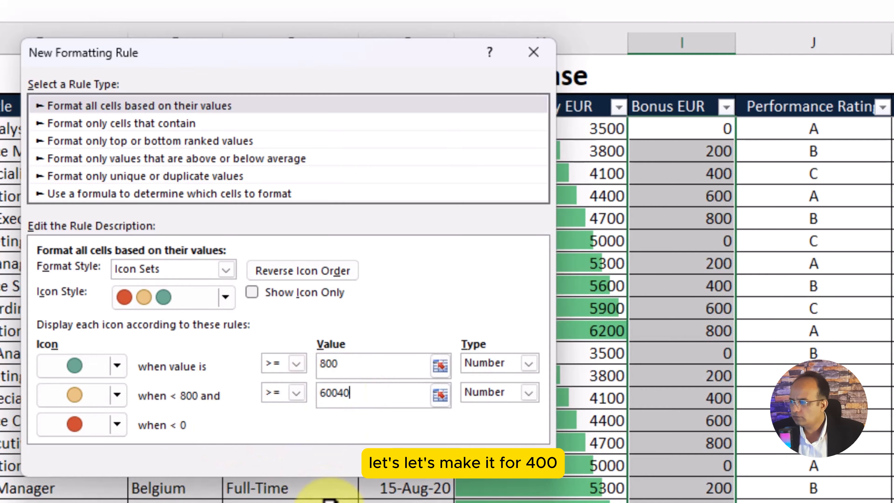
{"action": "key", "text": "BackSpace"}
{"action": "key", "text": "BackSpace"}
{"action": "key", "text": "BackSpace"}
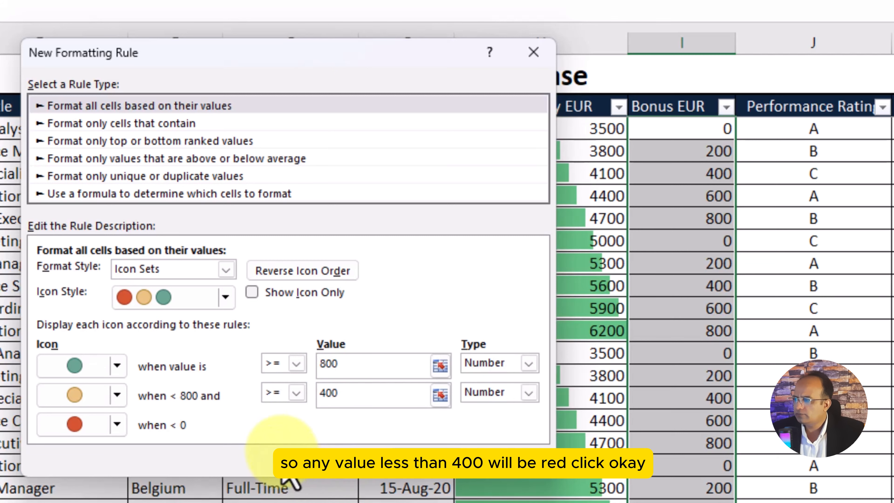
{"action": "left_click", "coordinate": [425, 460]}
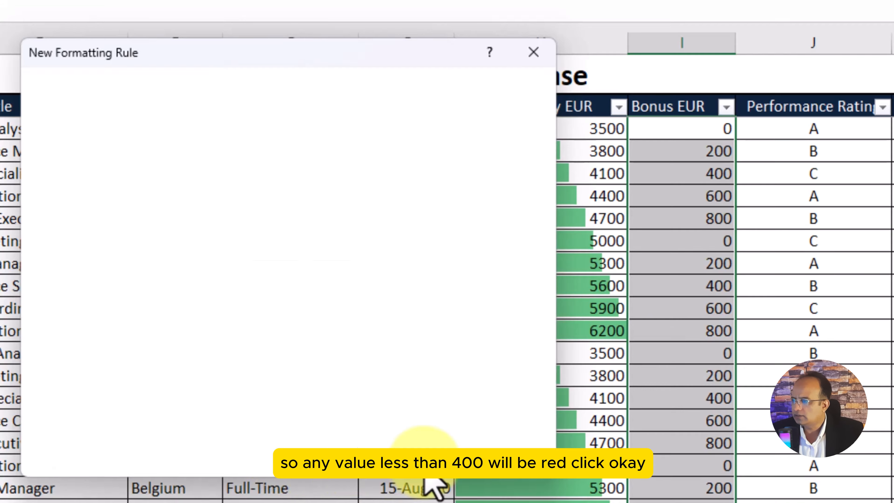
{"action": "left_click", "coordinate": [863, 255]}
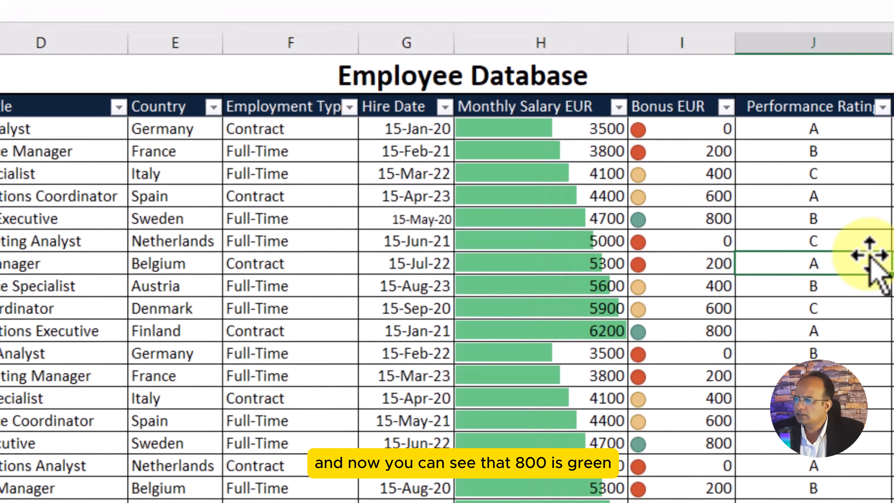
Check which icon colours the 800, 600, 400 and 200 bonuses received throughout the Bonus EUR column
{"action": "left_click", "coordinate": [692, 221]}
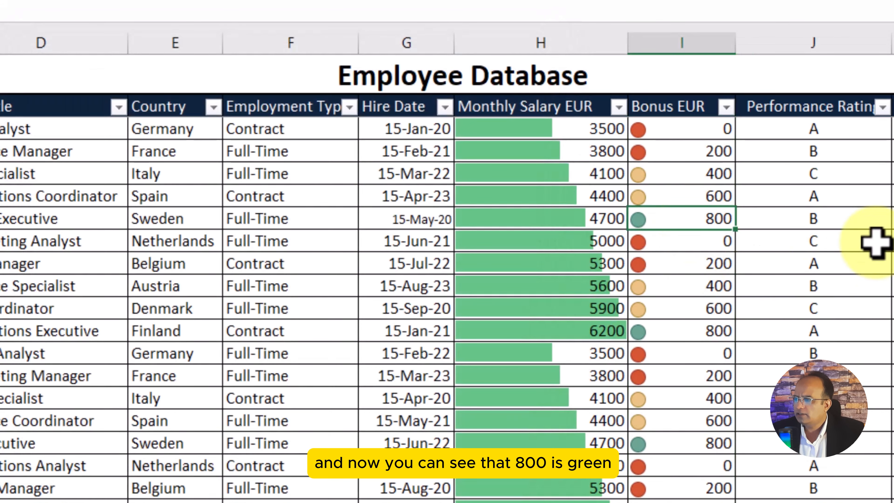
{"action": "left_click", "coordinate": [722, 196]}
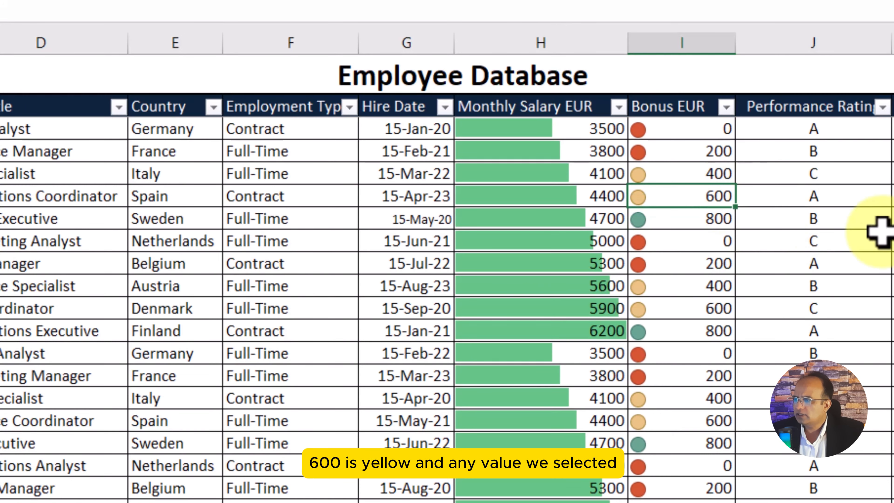
{"action": "left_click", "coordinate": [724, 174]}
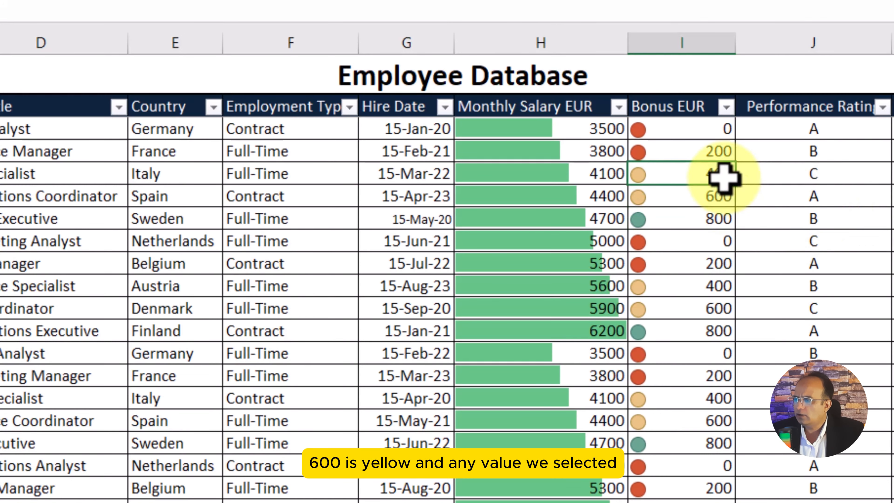
{"action": "left_click", "coordinate": [719, 152]}
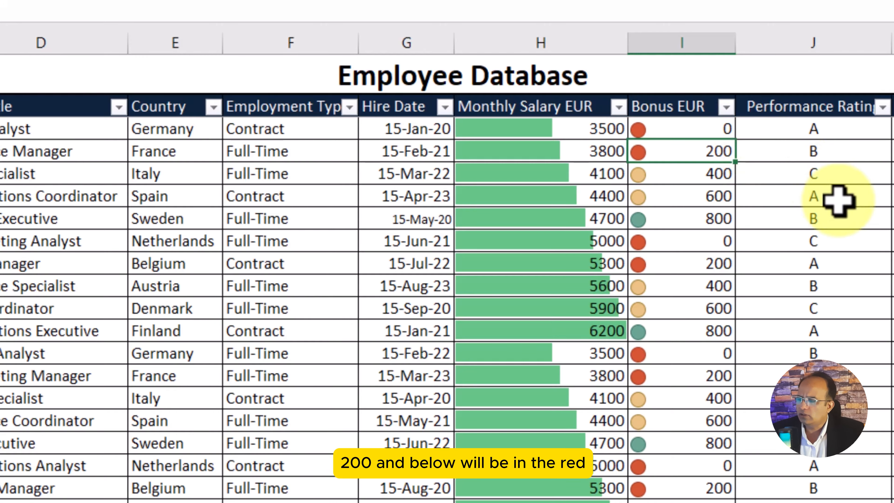
{"action": "left_click", "coordinate": [846, 244]}
{"action": "scroll", "coordinate": [846, 244], "scroll_direction": "down", "scroll_amount": 3}
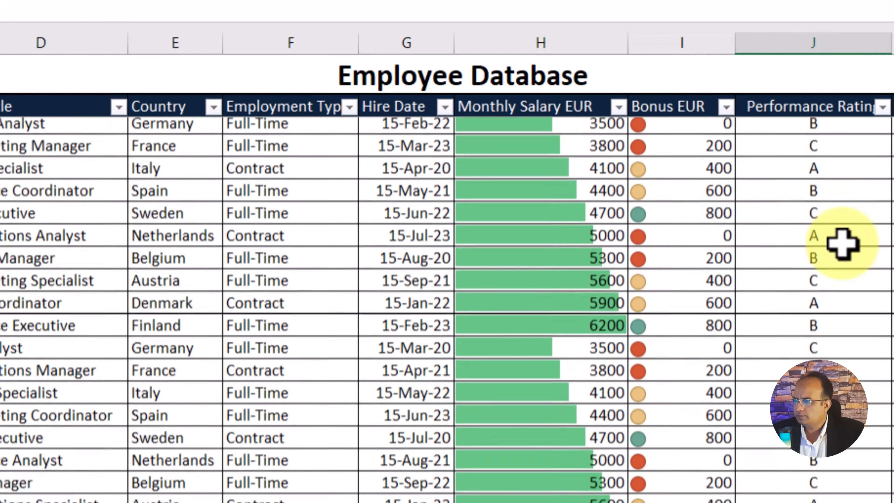
{"action": "scroll", "coordinate": [845, 242], "scroll_direction": "down", "scroll_amount": 5}
{"action": "scroll", "coordinate": [845, 241], "scroll_direction": "up", "scroll_amount": 8}
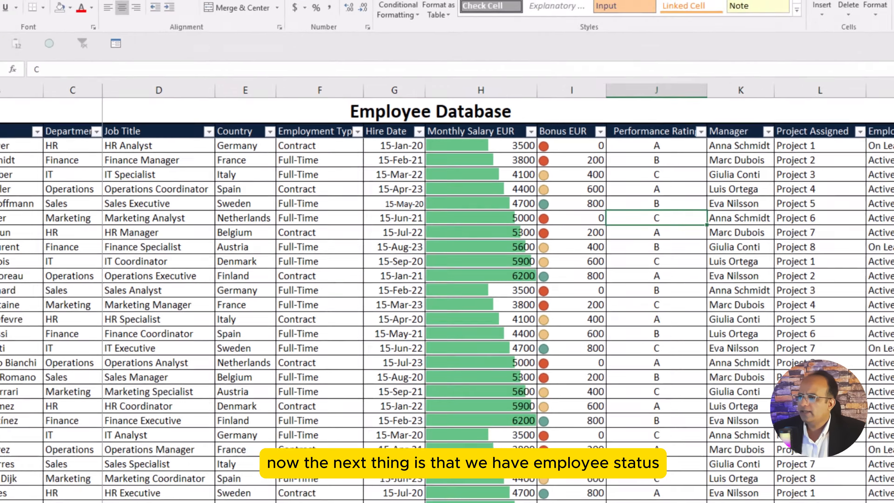
Examine the Employment Status column for employees who are On Leave
{"action": "left_click", "coordinate": [834, 175]}
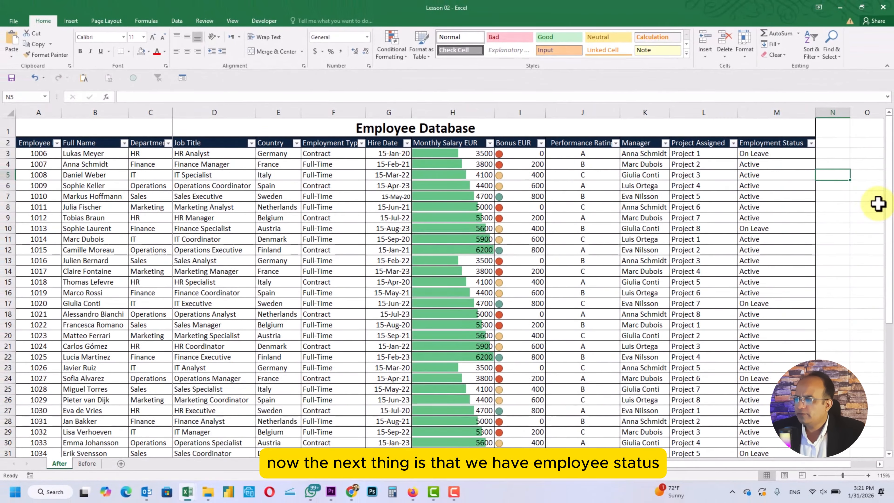
{"action": "left_click", "coordinate": [797, 143]}
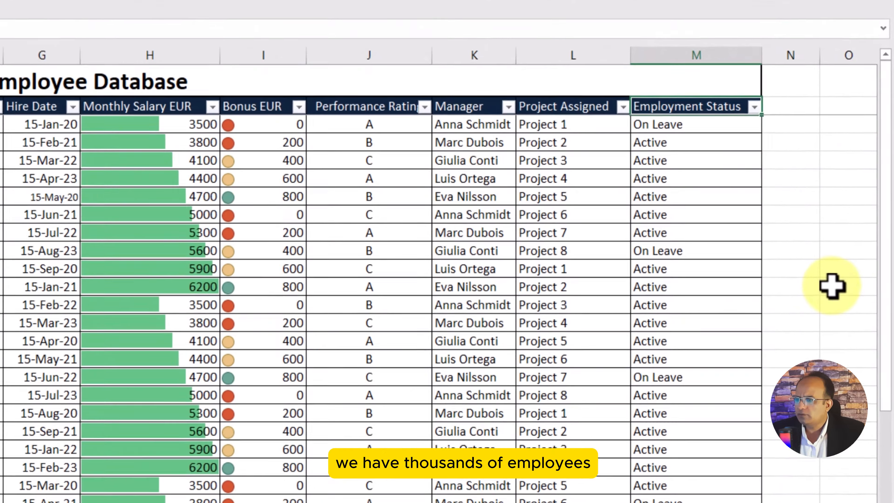
{"action": "scroll", "coordinate": [857, 249], "scroll_direction": "down", "scroll_amount": 2}
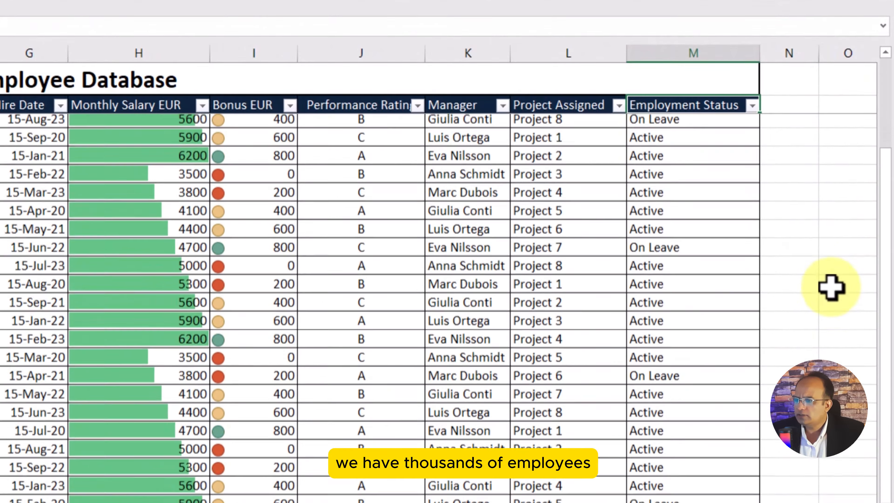
{"action": "scroll", "coordinate": [832, 287], "scroll_direction": "down", "scroll_amount": 10}
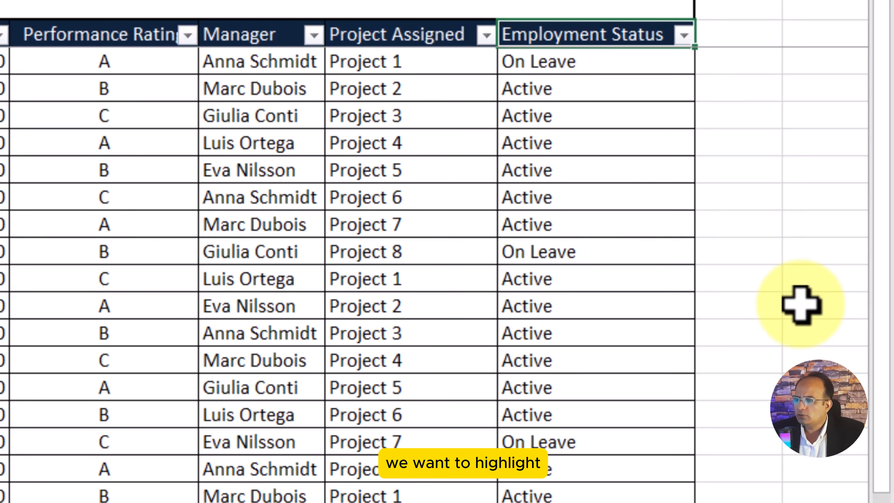
{"action": "left_click", "coordinate": [678, 259]}
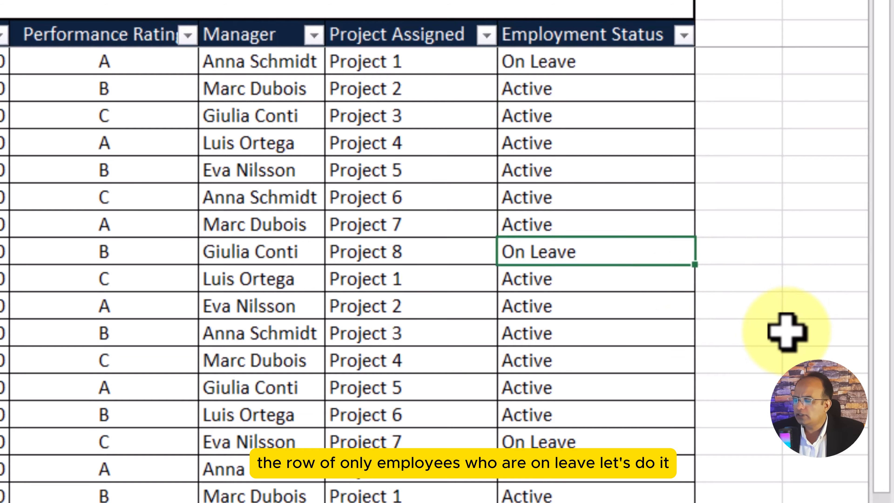
{"action": "scroll", "coordinate": [788, 331], "scroll_direction": "down", "scroll_amount": 7}
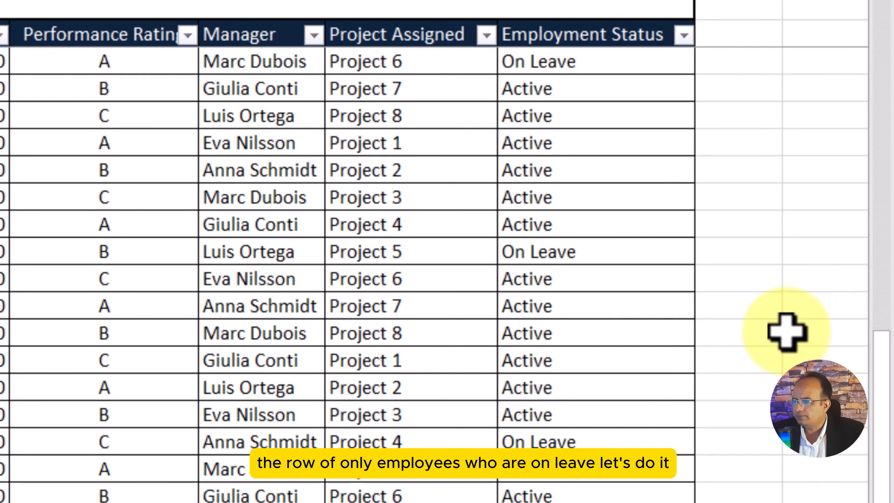
{"action": "scroll", "coordinate": [787, 332], "scroll_direction": "up", "scroll_amount": 7}
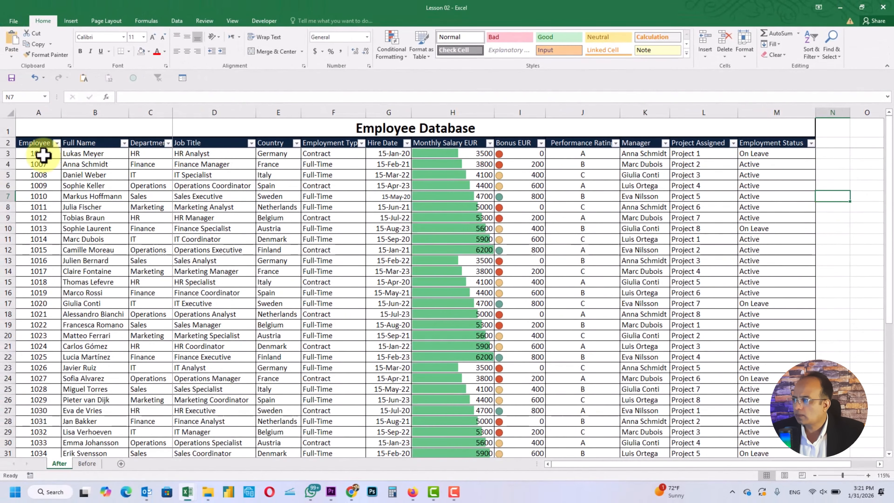
{"action": "left_click", "coordinate": [28, 153]}
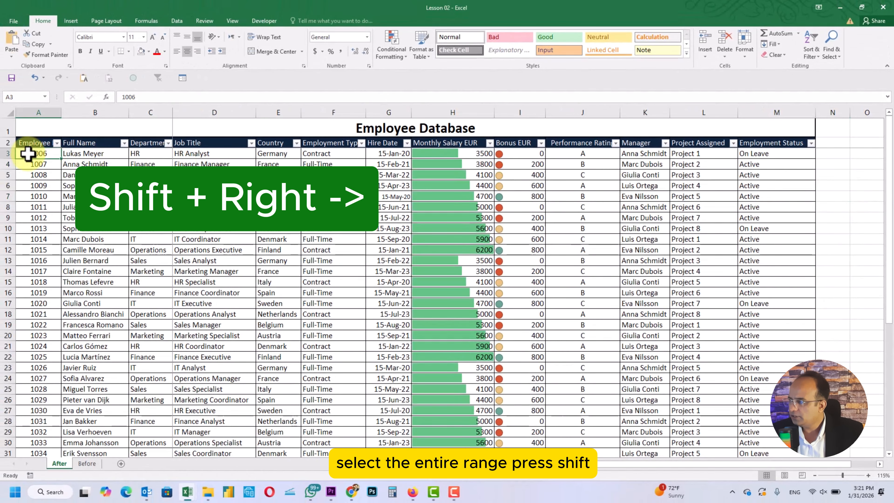
{"action": "key", "text": "shift+Right"}
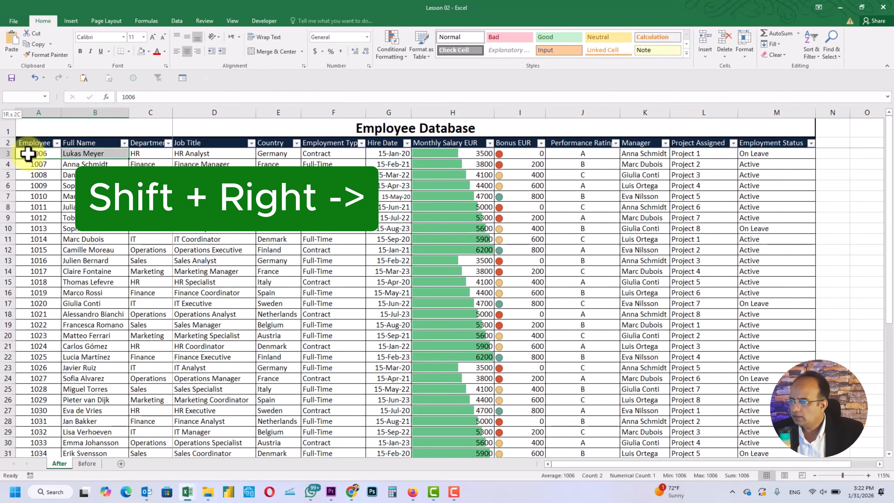
{"action": "key", "text": "shift+Right"}
{"action": "key", "text": "shift+Right"}
{"action": "key", "text": "shift+Right"}
{"action": "key", "text": "shift+Right"}
{"action": "key", "text": "shift+Right"}
{"action": "key", "text": "shift+Right"}
{"action": "key", "text": "shift+Right"}
{"action": "key", "text": "shift+Right"}
{"action": "key", "text": "shift+Right"}
{"action": "key", "text": "shift+Right"}
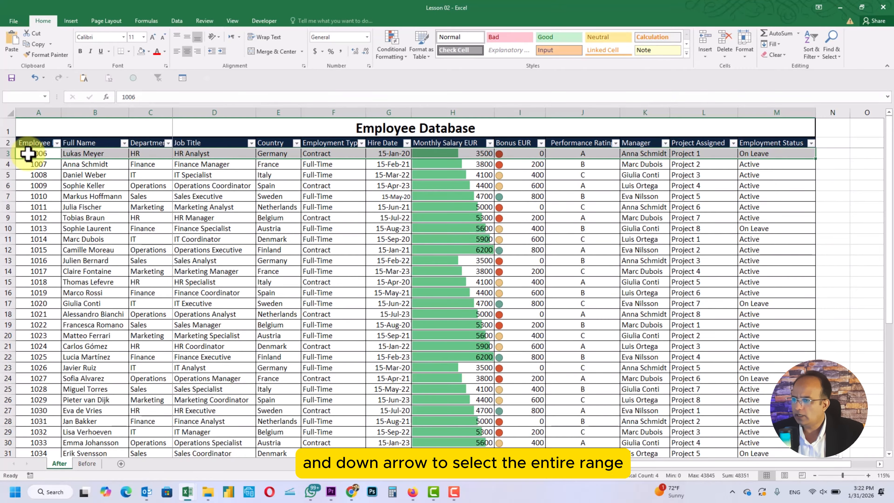
{"action": "key", "text": "ctrl+shift+Down"}
{"action": "scroll", "coordinate": [42, 291], "scroll_direction": "up", "scroll_amount": 7}
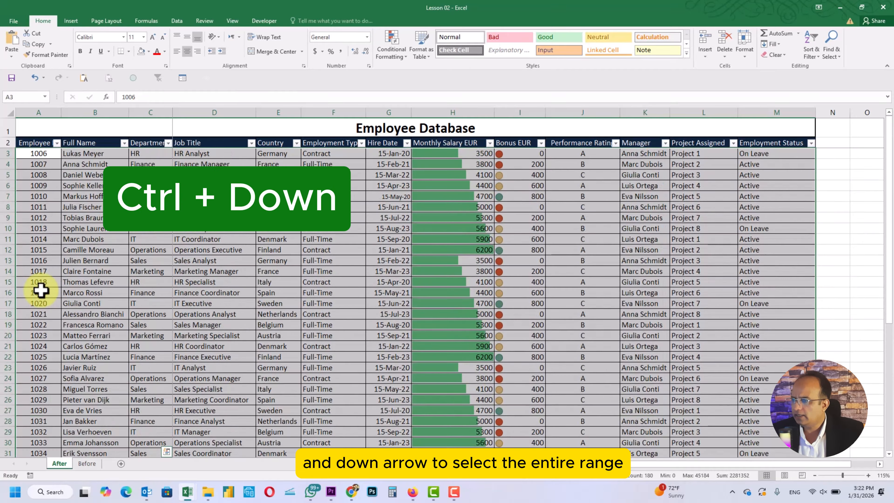
{"action": "left_click", "coordinate": [70, 273]}
{"action": "left_click", "coordinate": [39, 156]}
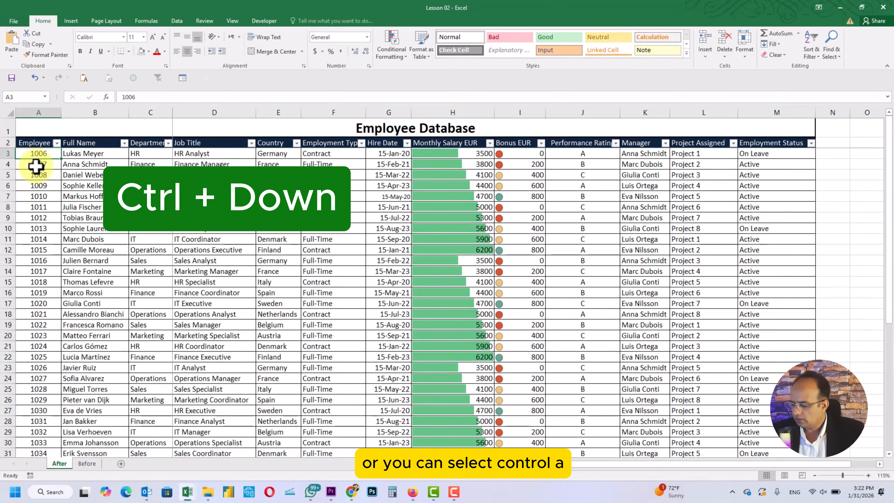
{"action": "key", "text": "ctrl+a"}
{"action": "left_click", "coordinate": [100, 182]}
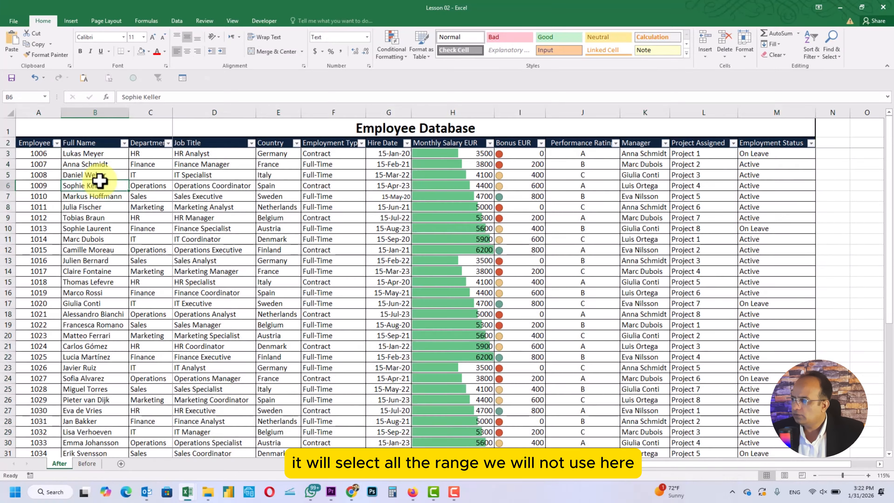
Select all employee records without the headers, A3:M47, from the employee number through Employment Status
{"action": "left_click", "coordinate": [44, 153]}
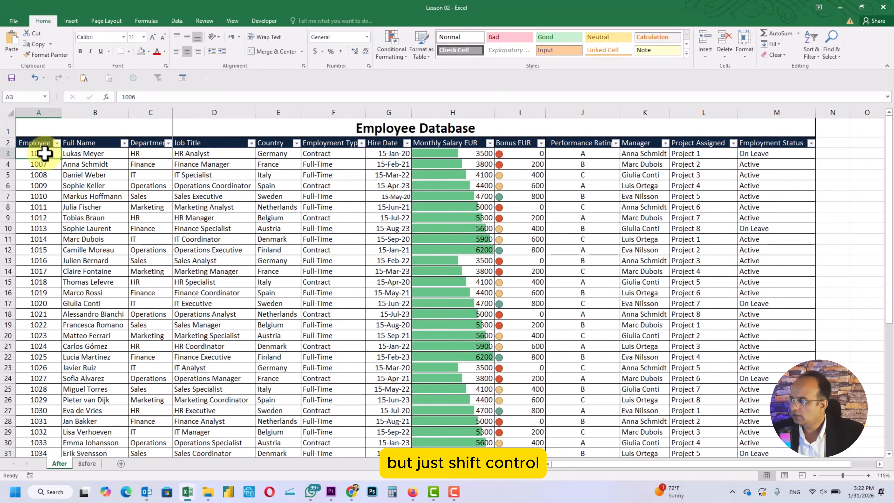
{"action": "key", "text": "ctrl+shift+Down"}
{"action": "key", "text": "shift+Right"}
{"action": "key", "text": "shift+Right"}
{"action": "key", "text": "shift+Right"}
{"action": "key", "text": "shift+Right"}
{"action": "key", "text": "shift+Right"}
{"action": "key", "text": "shift+Right"}
{"action": "key", "text": "shift+Right"}
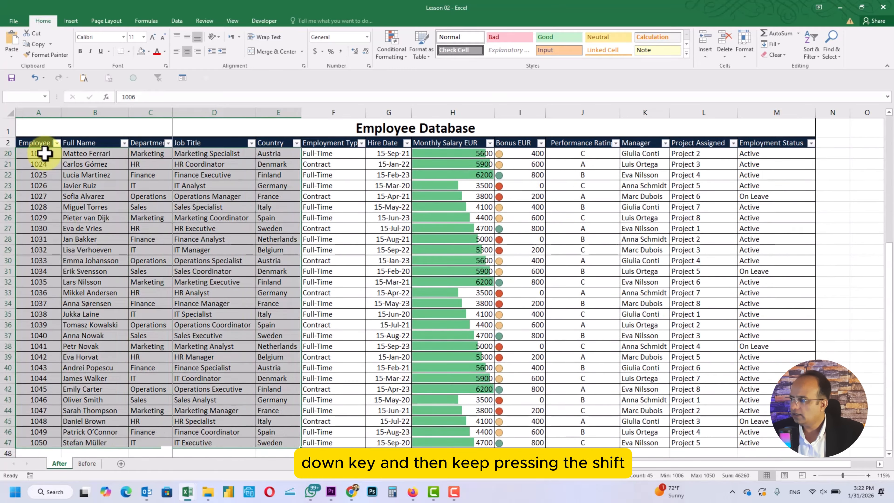
{"action": "key", "text": "shift+Right"}
{"action": "key", "text": "shift+Right"}
{"action": "key", "text": "shift+Right"}
{"action": "key", "text": "shift+Right"}
{"action": "key", "text": "shift+Right"}
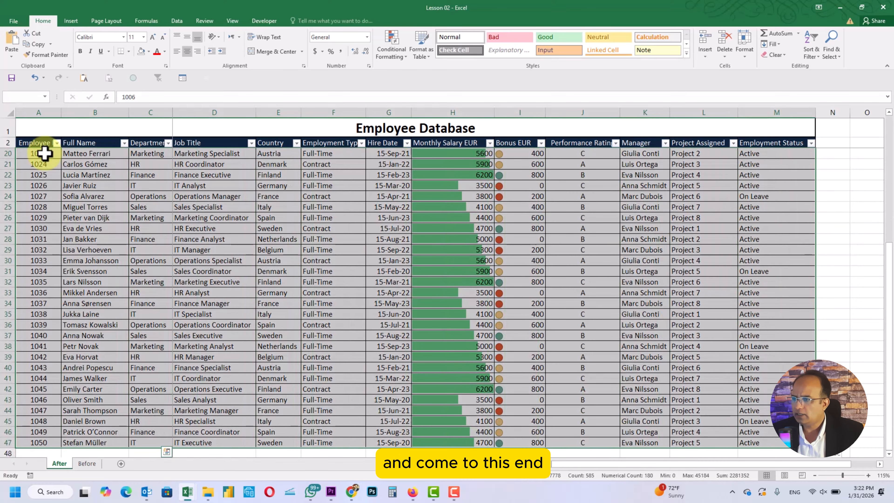
{"action": "scroll", "coordinate": [547, 258], "scroll_direction": "up", "scroll_amount": 6}
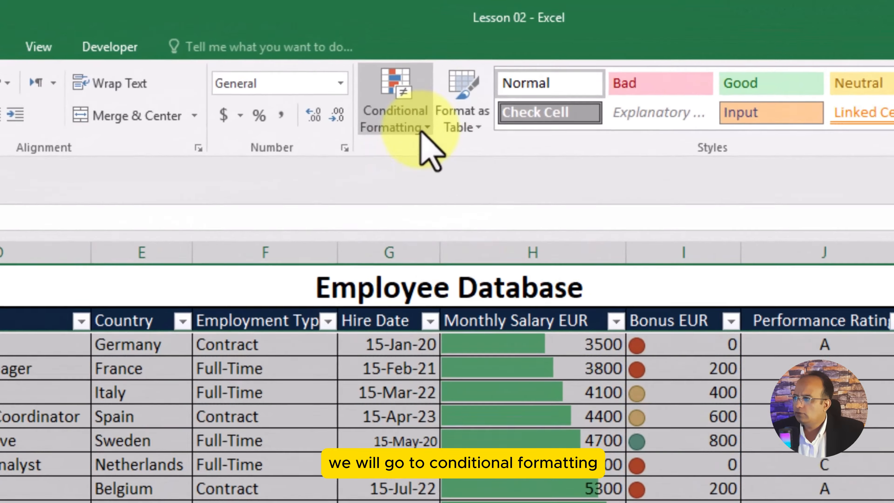
Start a new conditional formatting rule for the selected records that uses a formula to determine which cells to format
{"action": "left_click", "coordinate": [403, 57]}
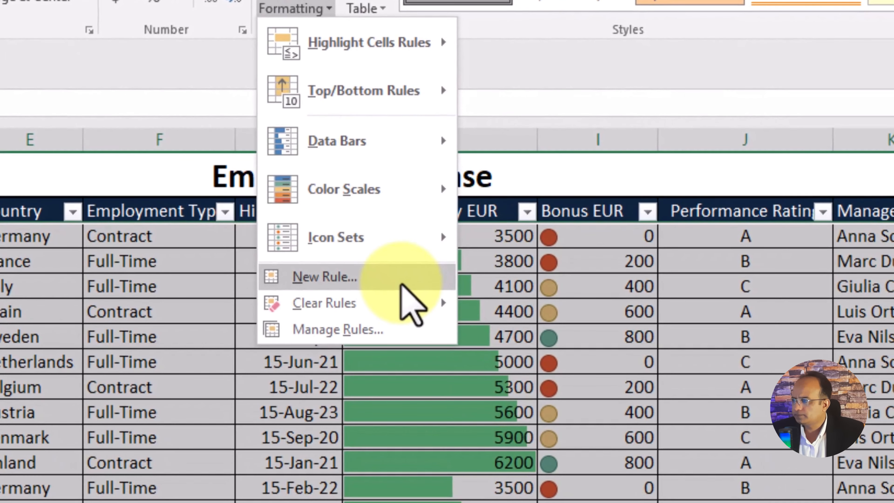
{"action": "left_click", "coordinate": [403, 286]}
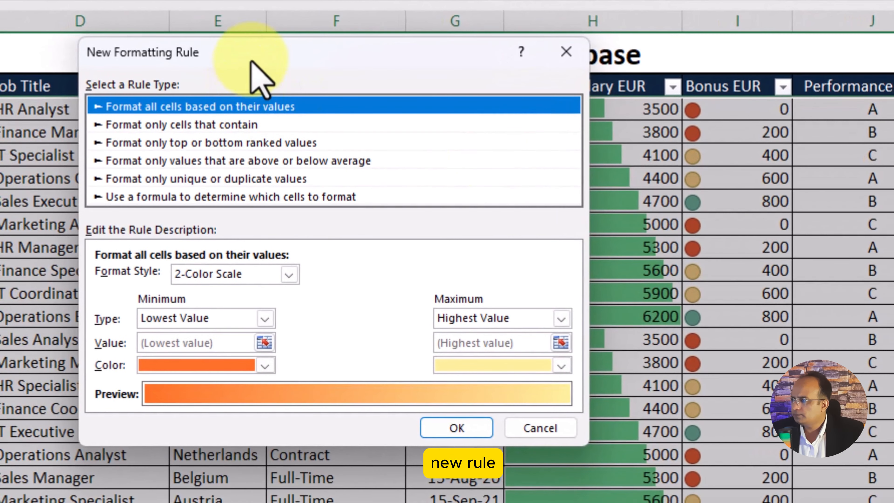
{"action": "left_click_drag", "start_coordinate": [229, 76], "coordinate": [560, 76]}
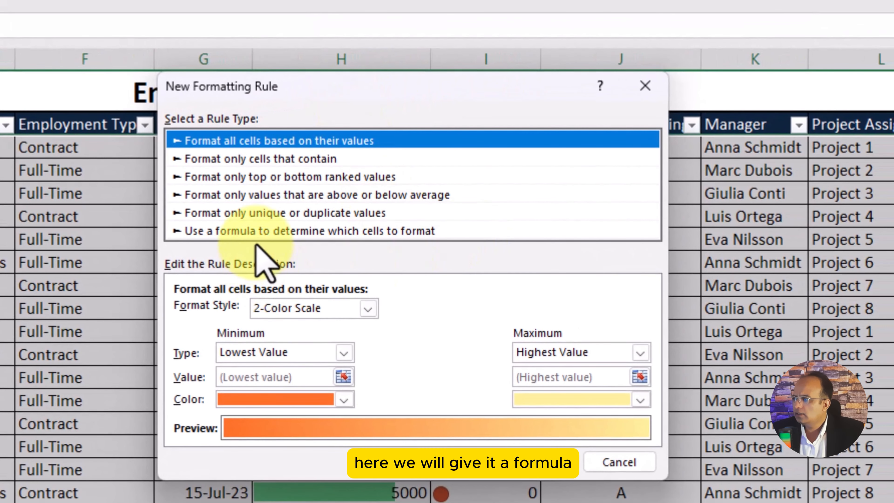
{"action": "left_click", "coordinate": [370, 233]}
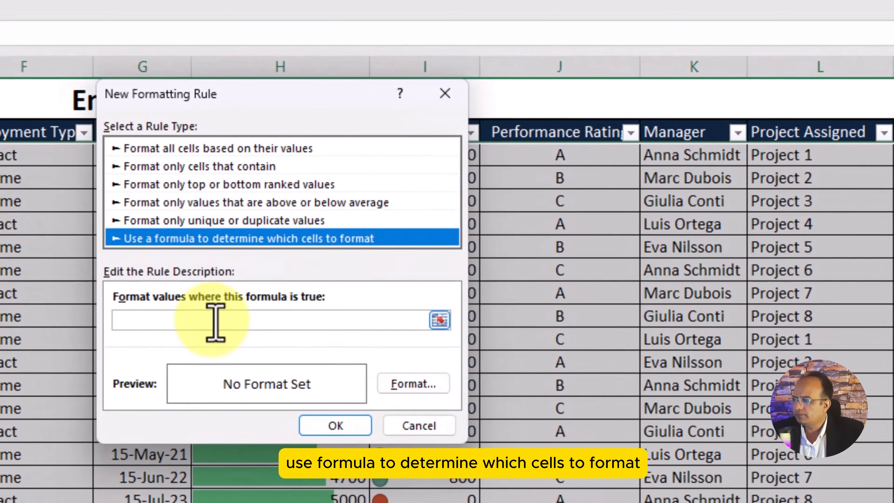
Begin the rule formula with the column-locked reference $M3 compared to a text starting with "On", as =$M3="On
{"action": "left_click", "coordinate": [147, 315]}
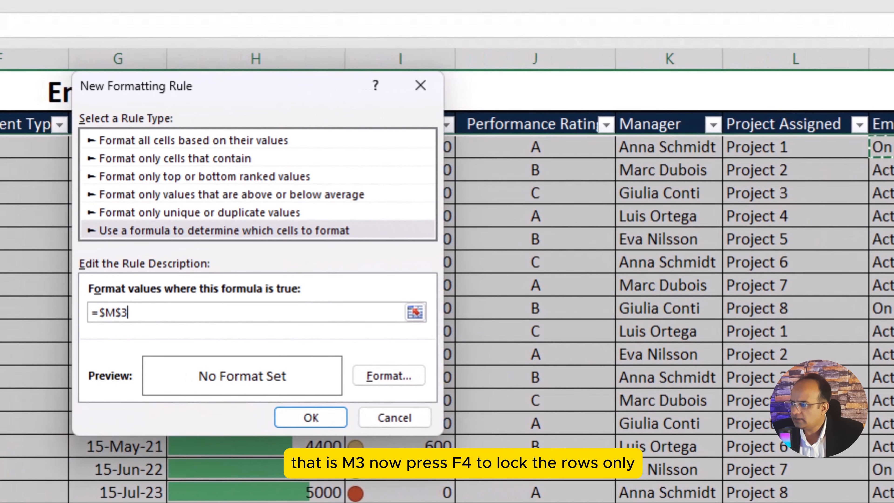
{"action": "key", "text": "F4"}
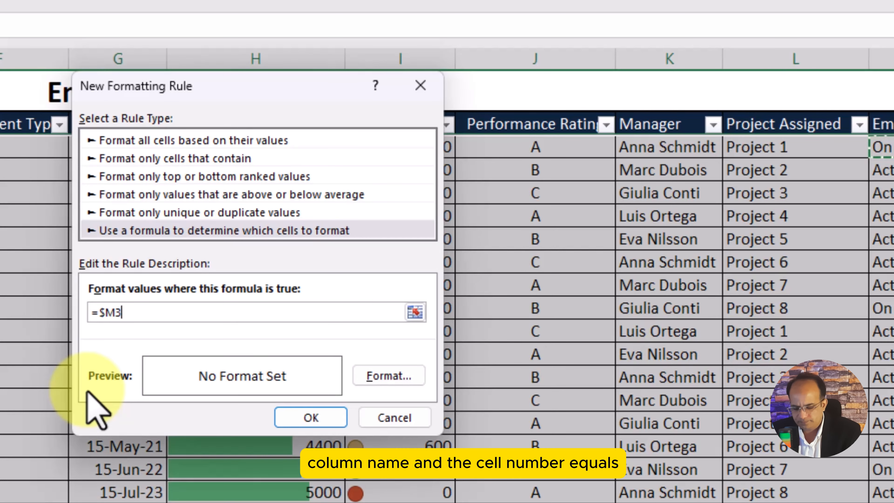
{"action": "type", "text": "=\""}
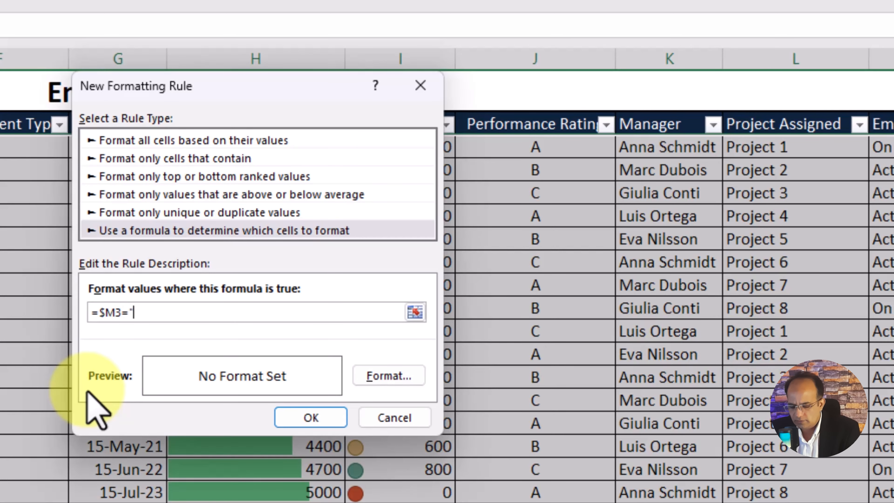
{"action": "type", "text": "On"}
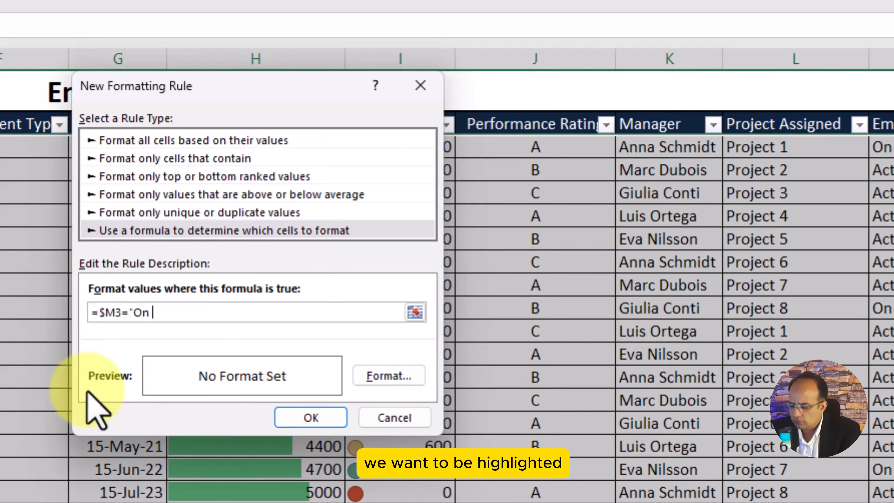